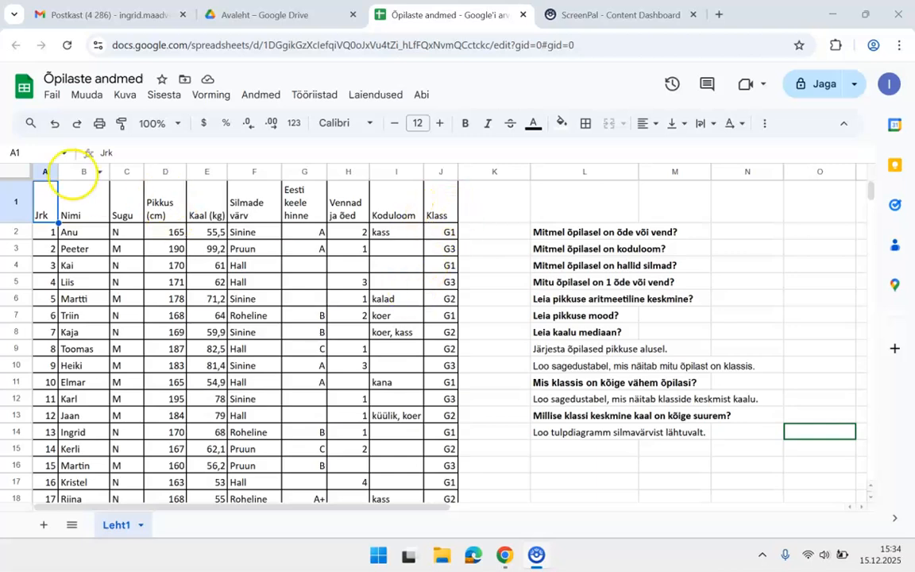
- Make a copy of the Õpilaste andmed spreadsheet with the suggested name and fit column L's width to its text
left_click(51, 97)
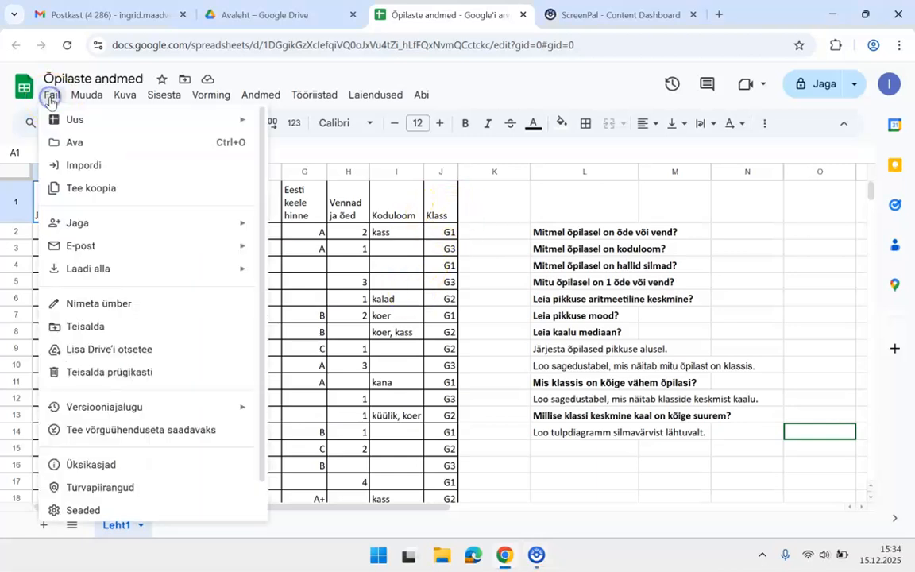
left_click(102, 189)
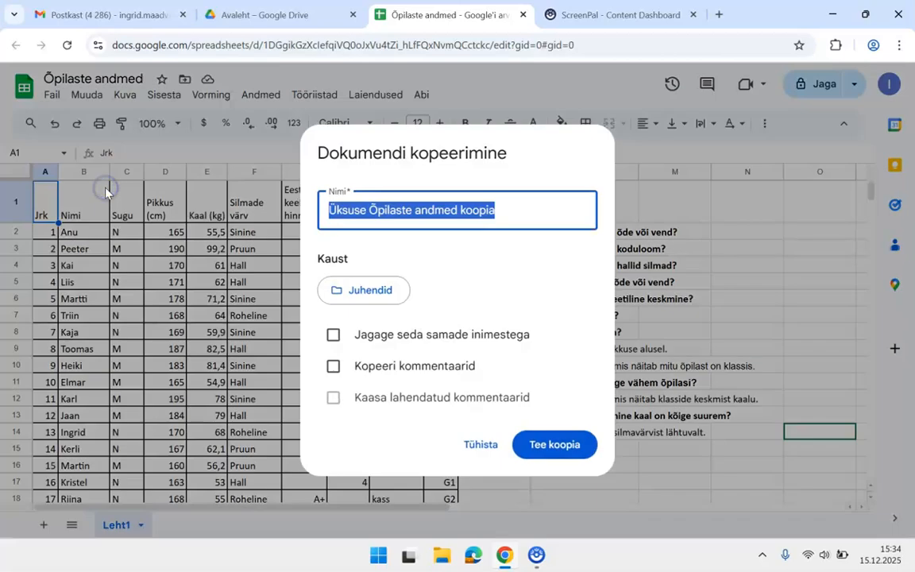
left_click(538, 445)
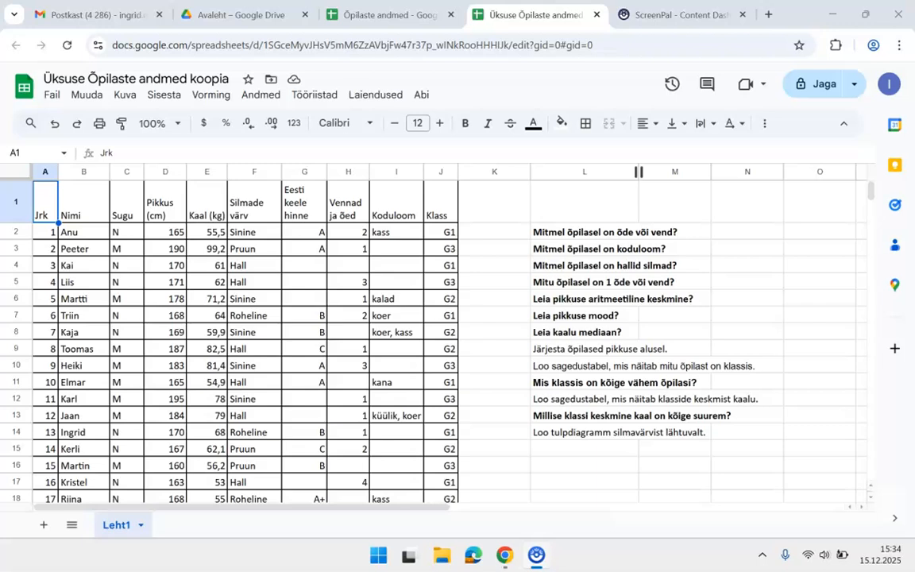
double_click(637, 172)
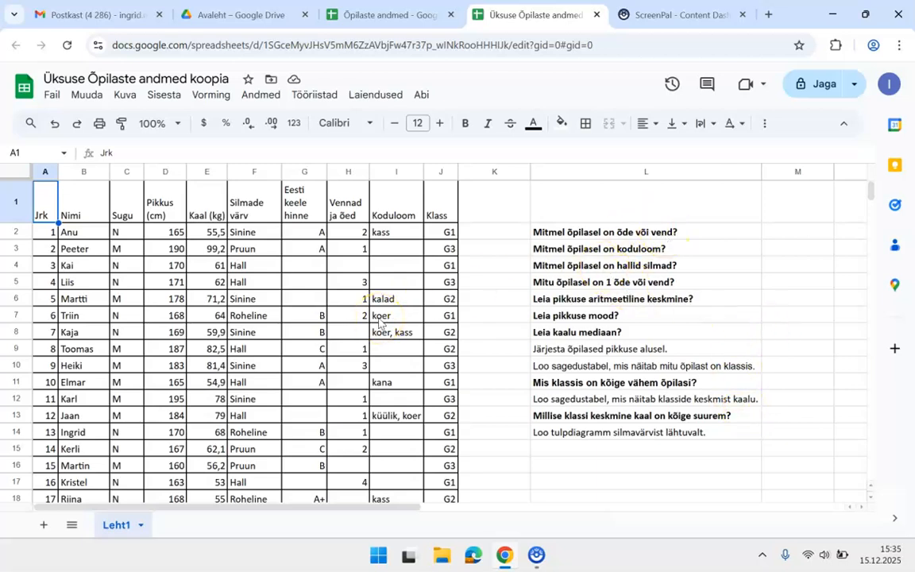
- Count the students with siblings in M2 using COUNT over H2:H24, and reject the suggested autofill for the cells beneath
scroll(379, 323, "down", 2)
scroll(379, 323, "up", 2)
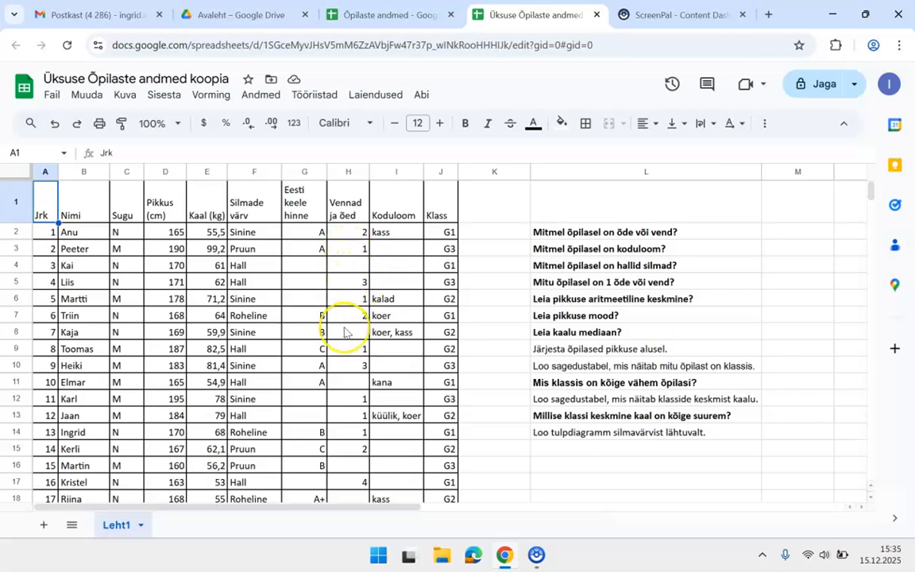
scroll(344, 332, "down", 5)
scroll(343, 332, "up", 5)
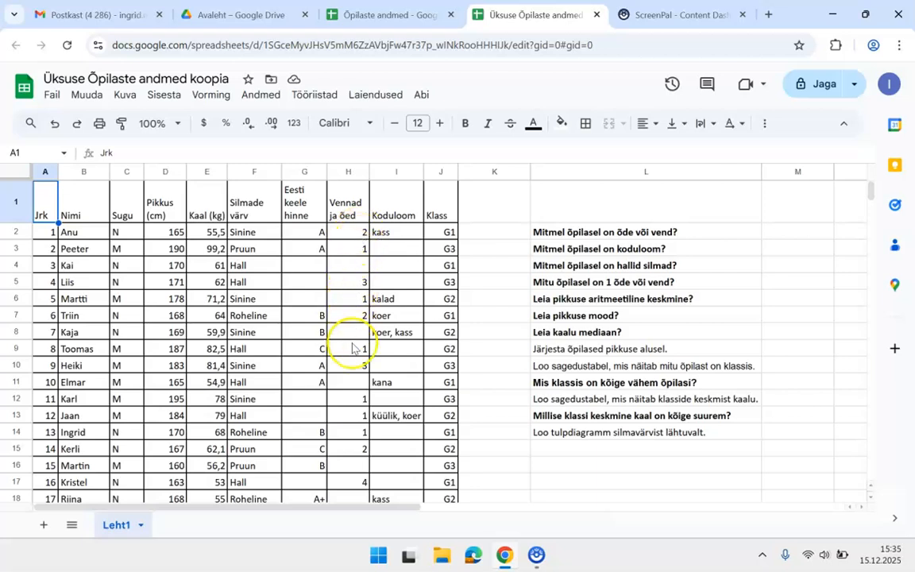
scroll(353, 347, "down", 5)
scroll(352, 348, "up", 5)
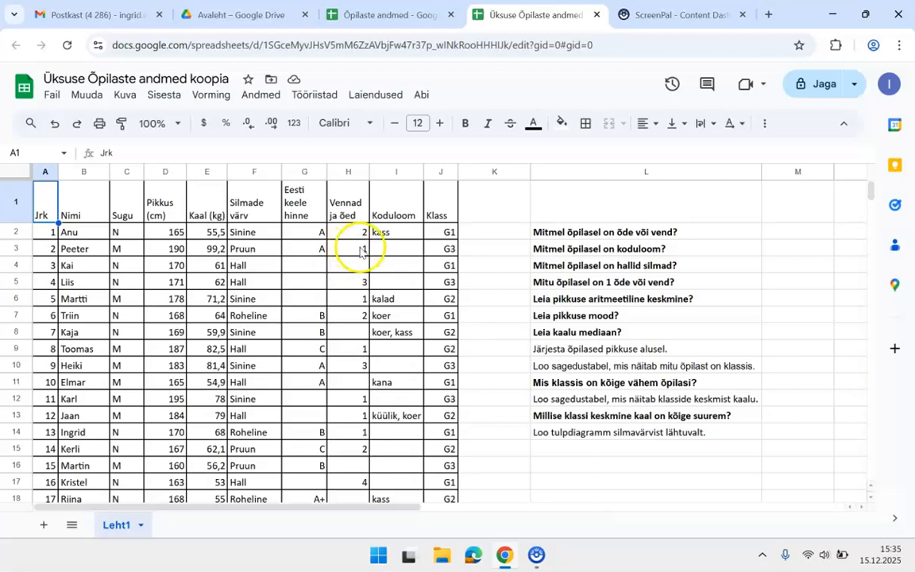
left_click(780, 235)
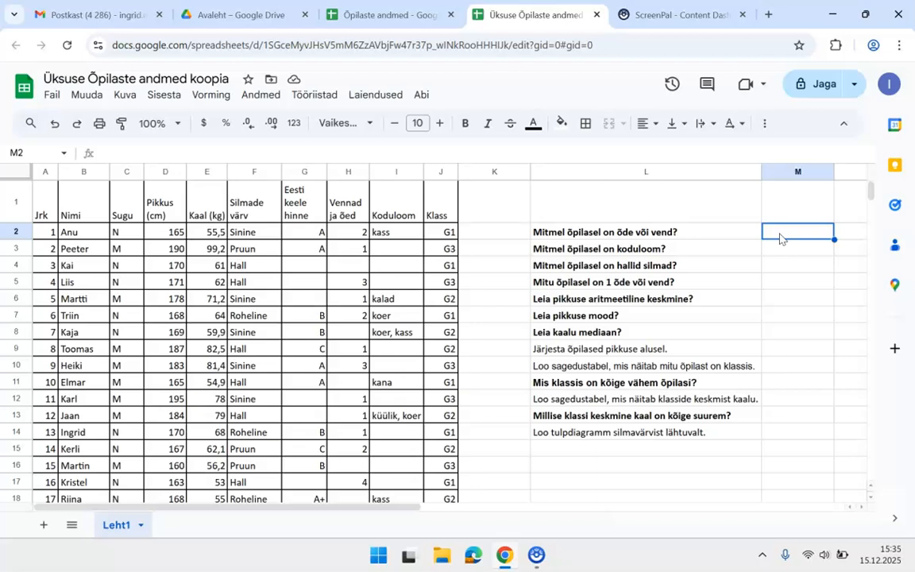
type("=")
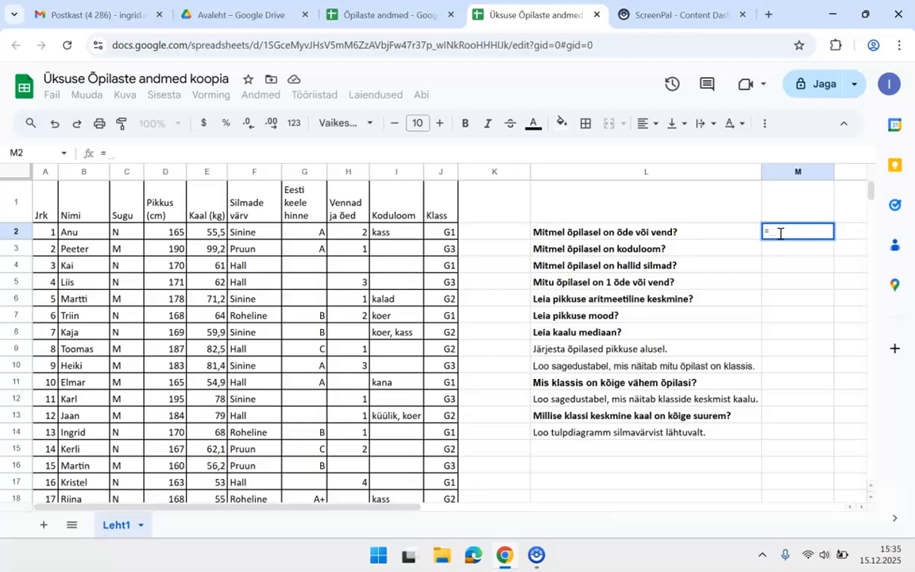
type("count")
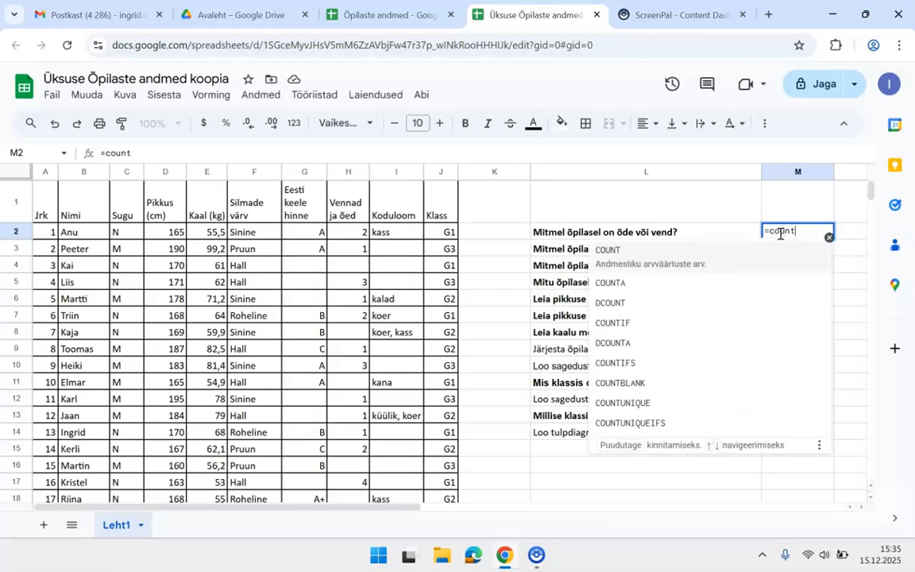
left_click(610, 251)
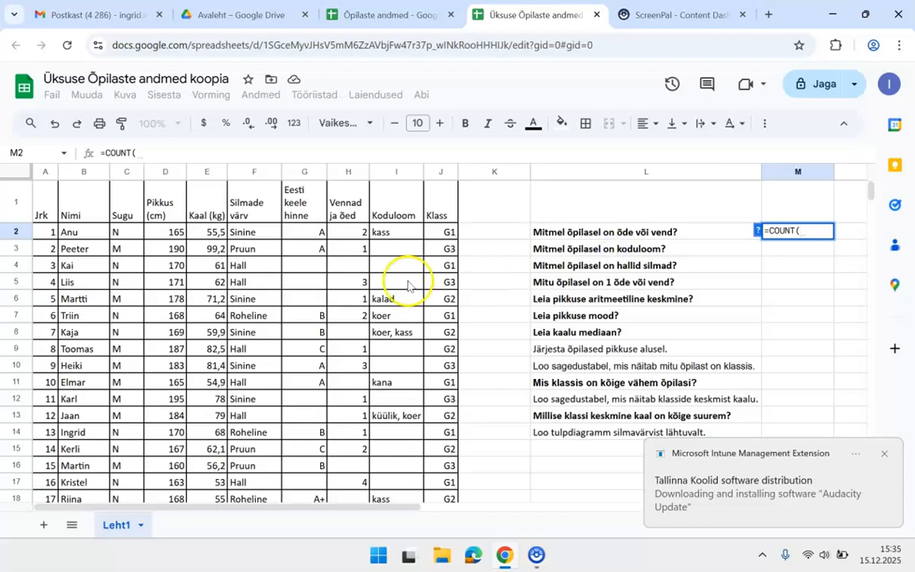
left_click_drag(348, 237, 355, 436)
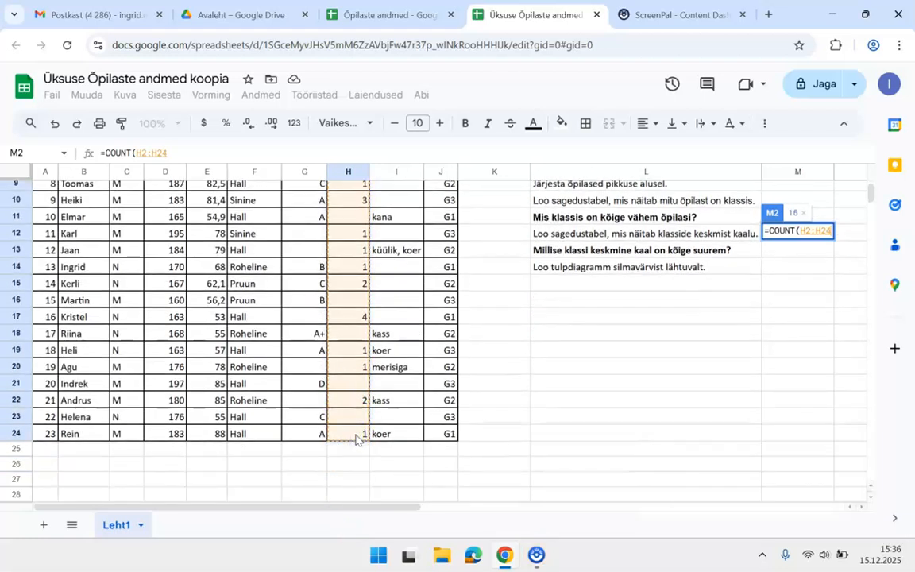
key("Return")
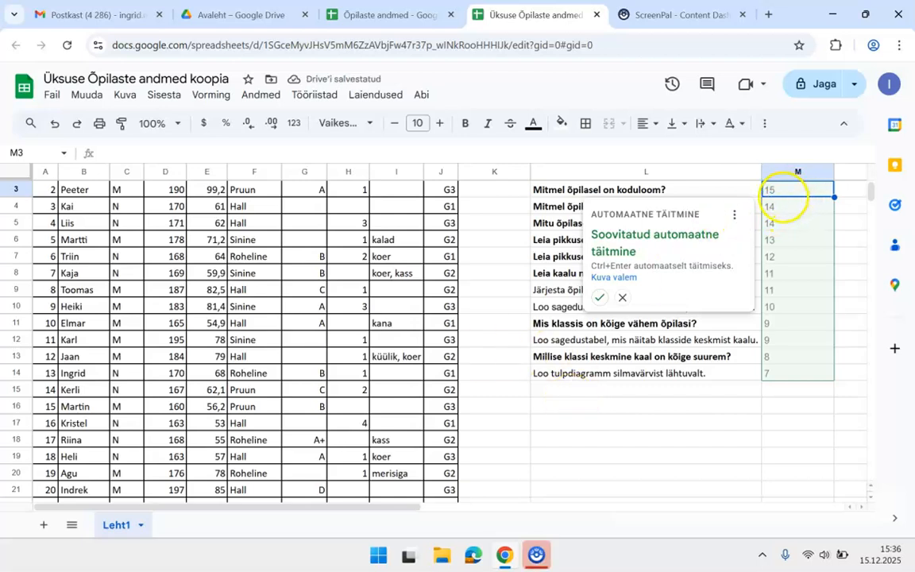
left_click(622, 297)
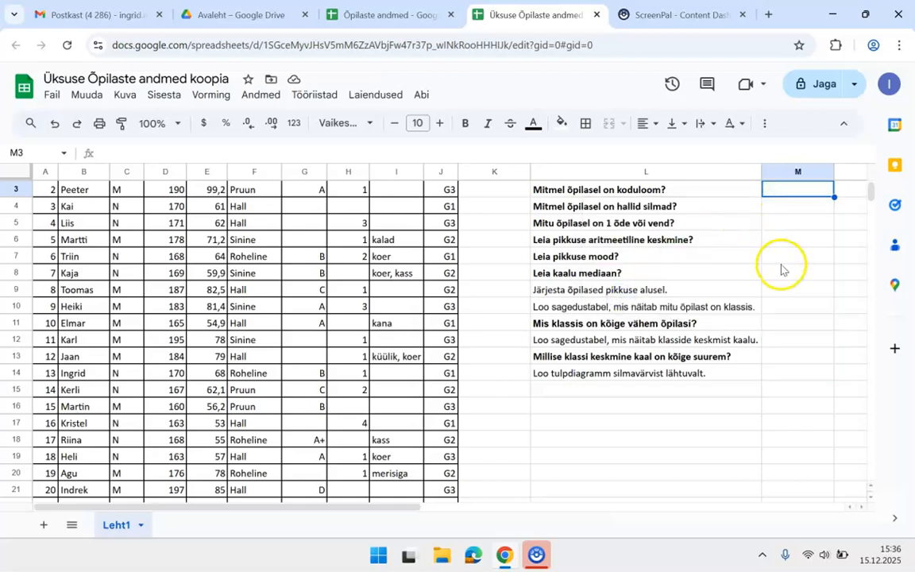
scroll(782, 266, "up", 1)
left_click(787, 235)
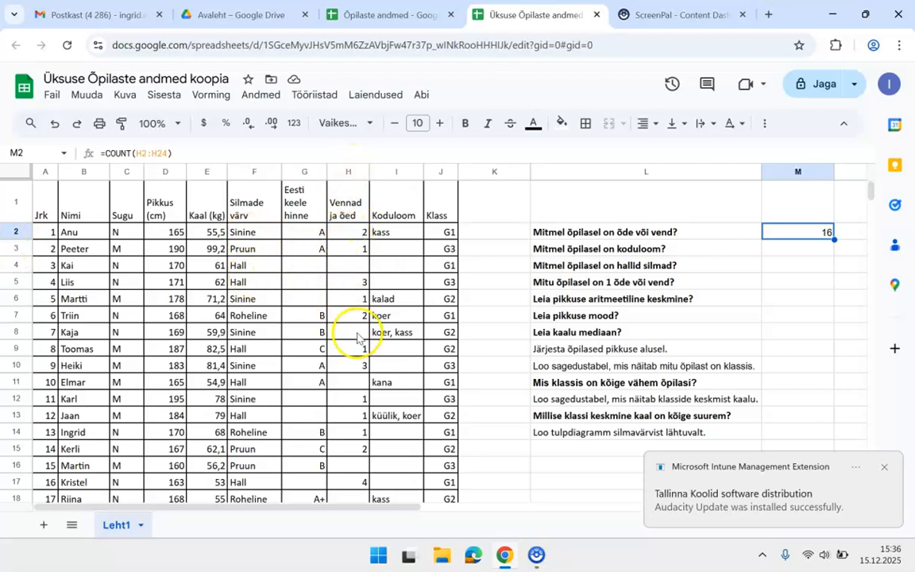
- Count the students who have a pet in M3 using COUNTA over the Koduloom range I2:I24
scroll(357, 337, "down", 1)
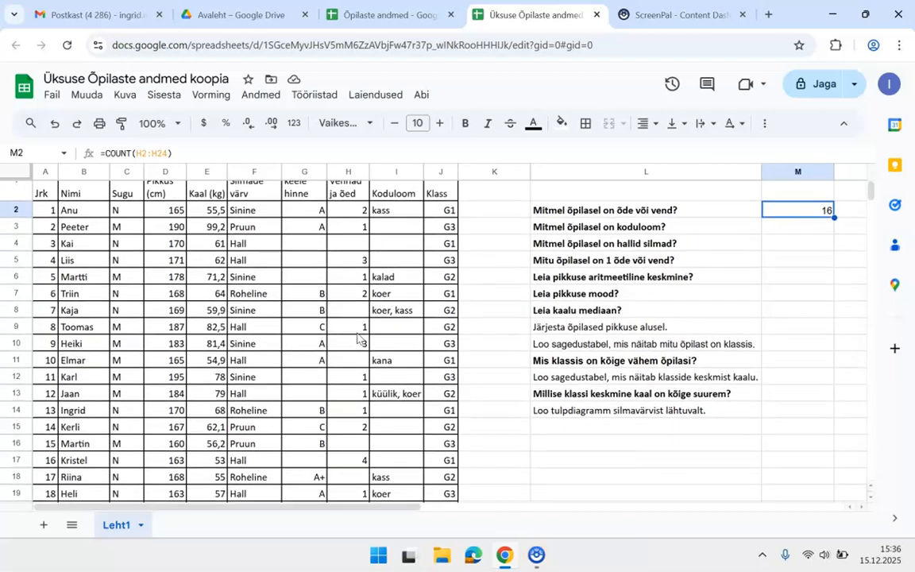
scroll(357, 337, "up", 1)
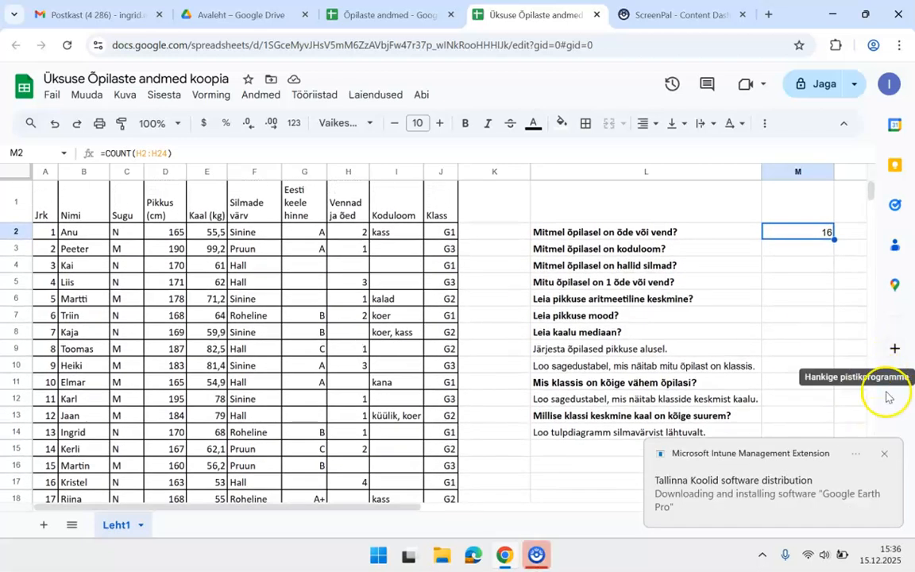
left_click(884, 458)
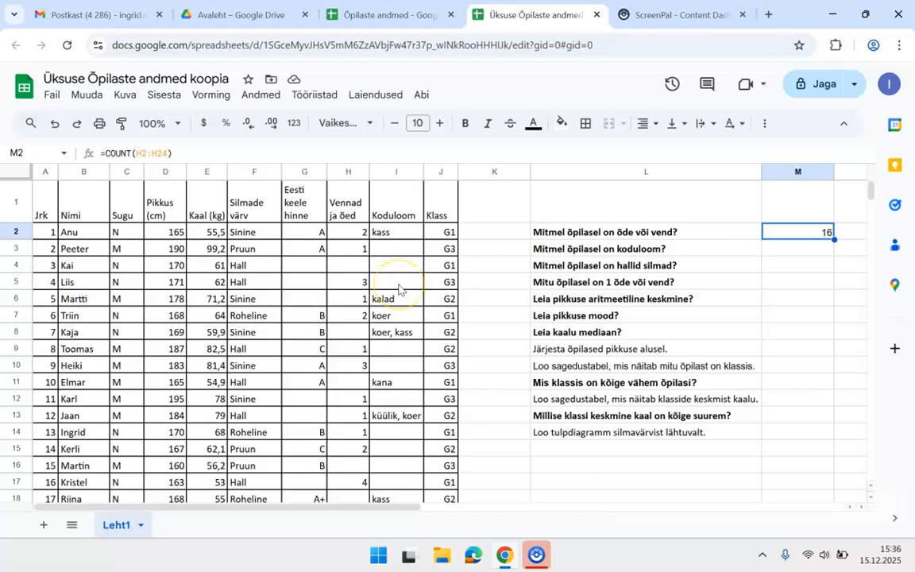
scroll(400, 289, "down", 2)
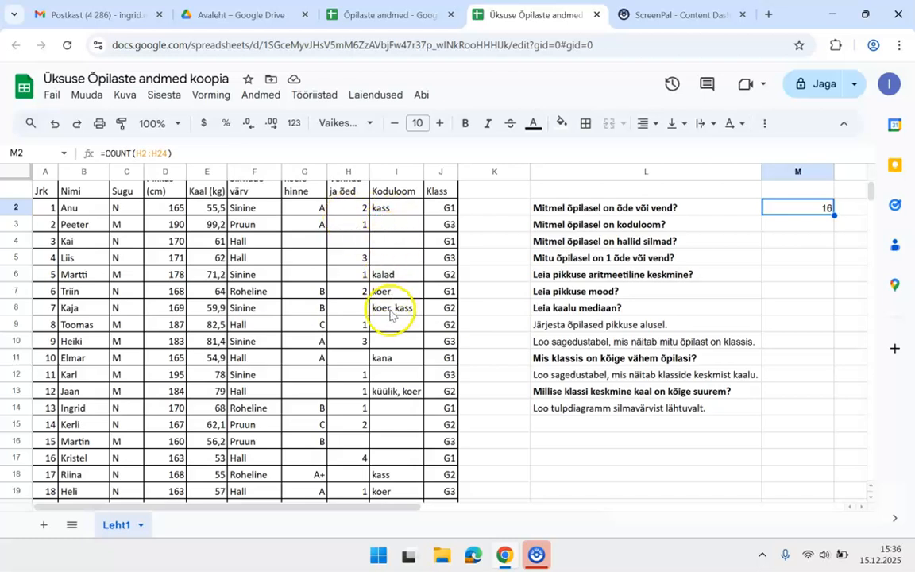
left_click(787, 228)
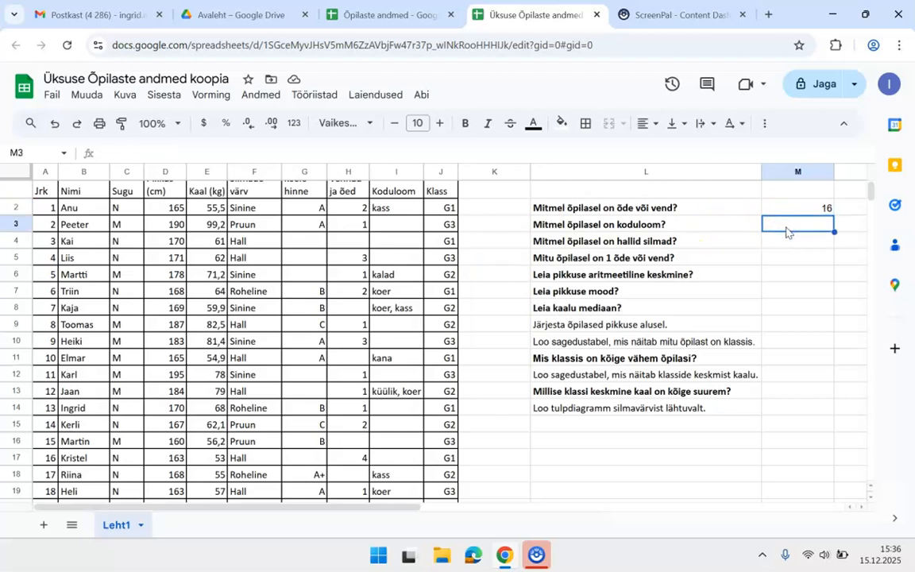
type("=cou")
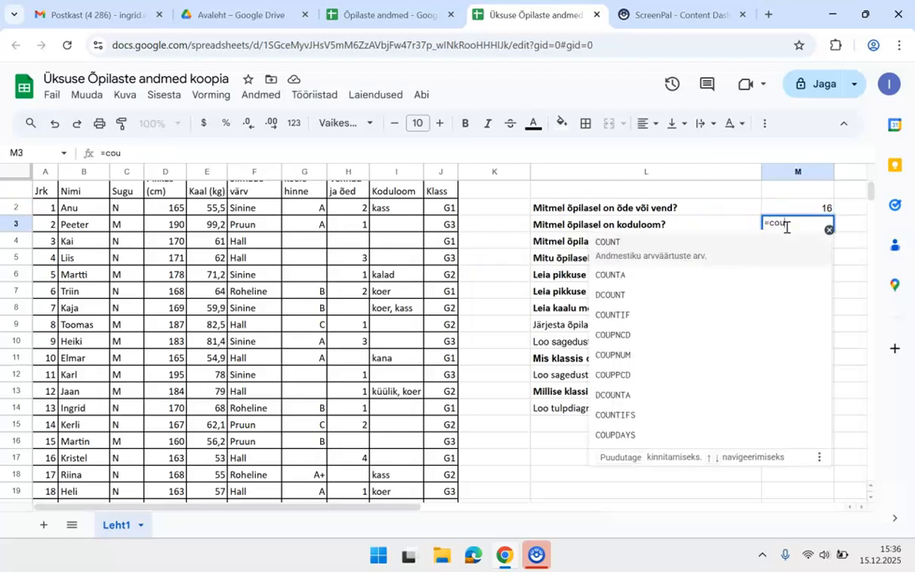
type("nta")
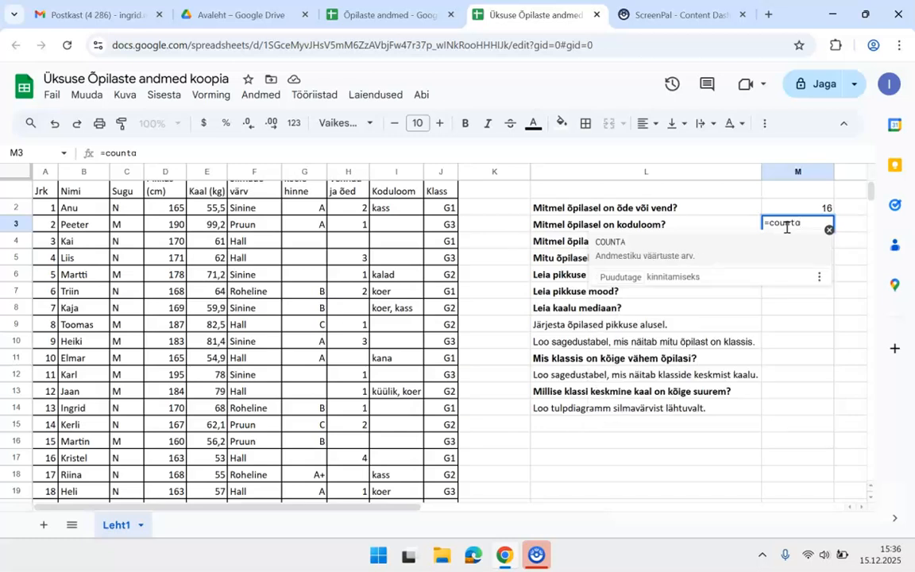
left_click(617, 251)
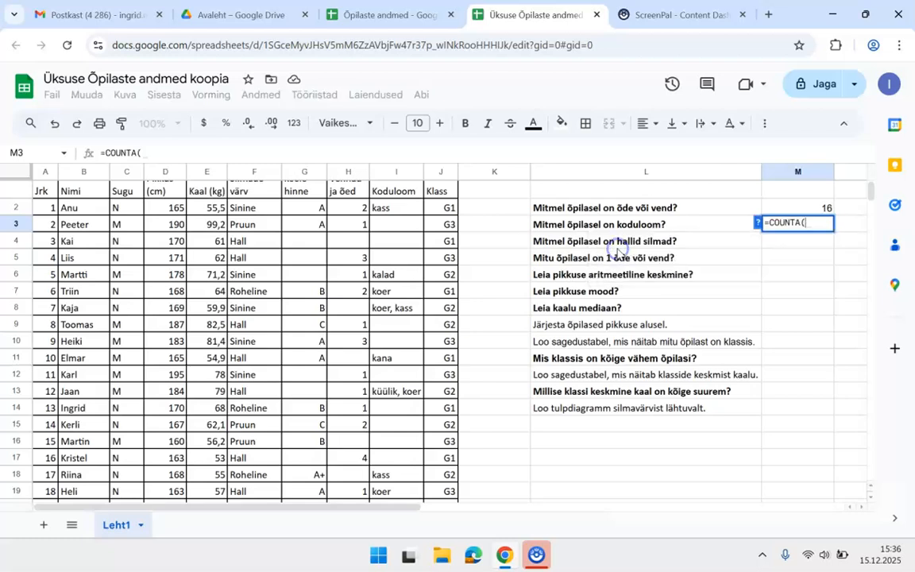
left_click_drag(396, 213, 397, 391)
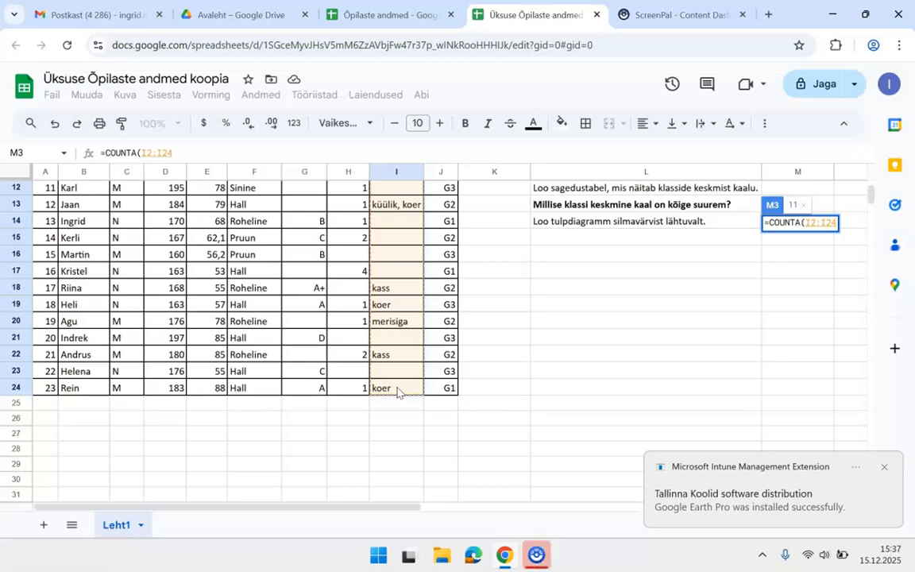
key("Return")
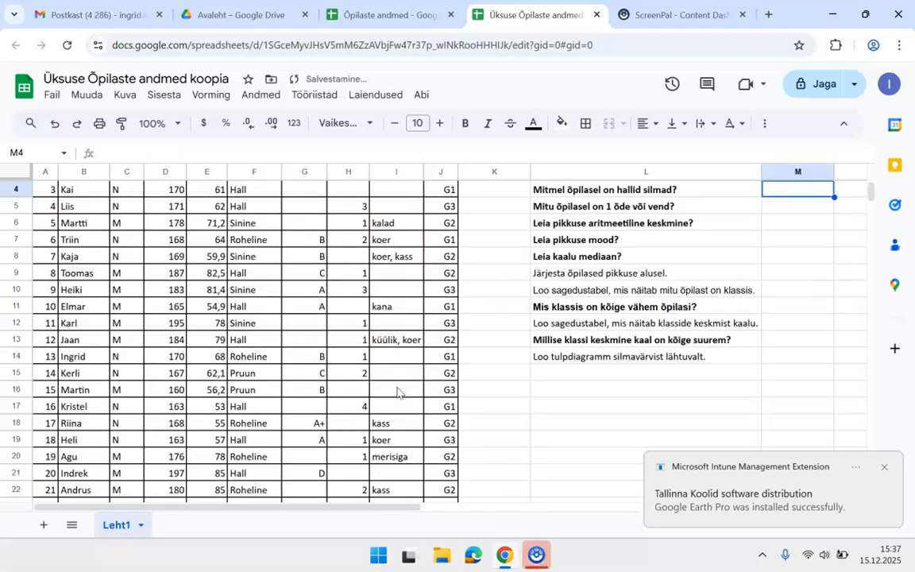
scroll(640, 334, "up", 2)
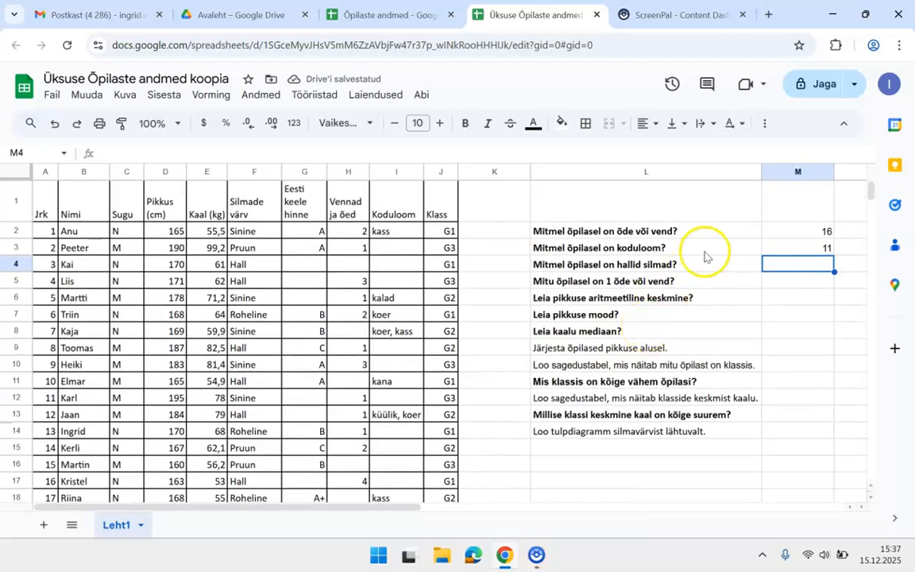
left_click(786, 248)
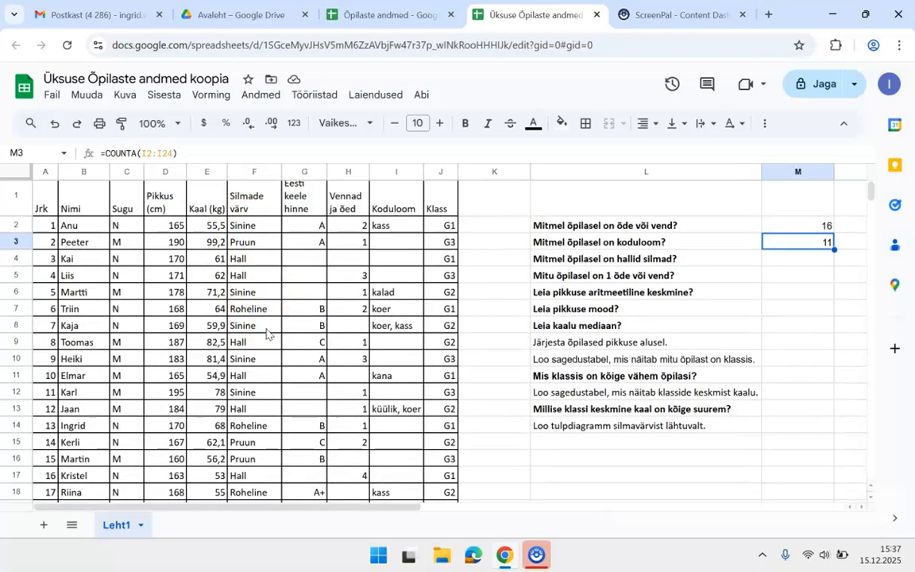
- Count the students with grey eyes in M4 using COUNTIF over the eye-colour range F2:F24 with the criterion "Hall"
left_click(802, 270)
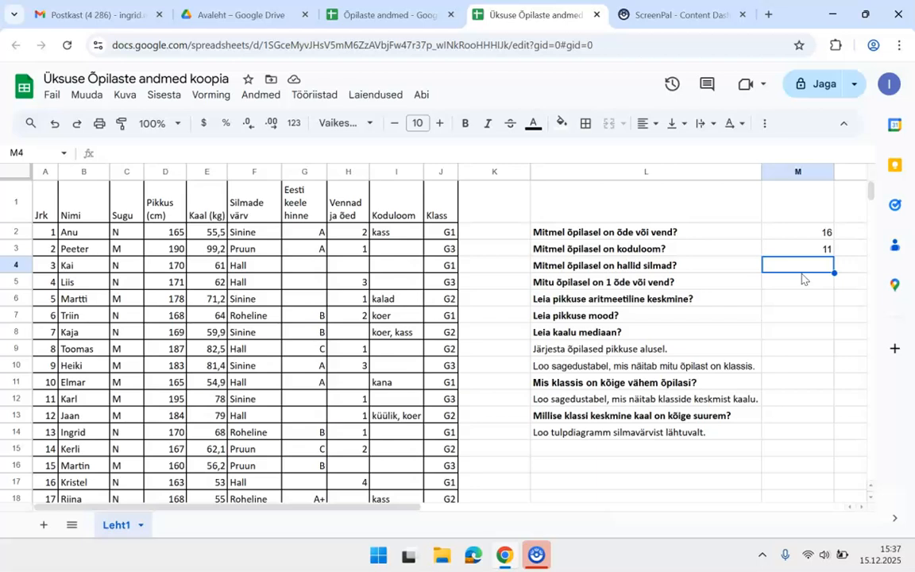
type("=")
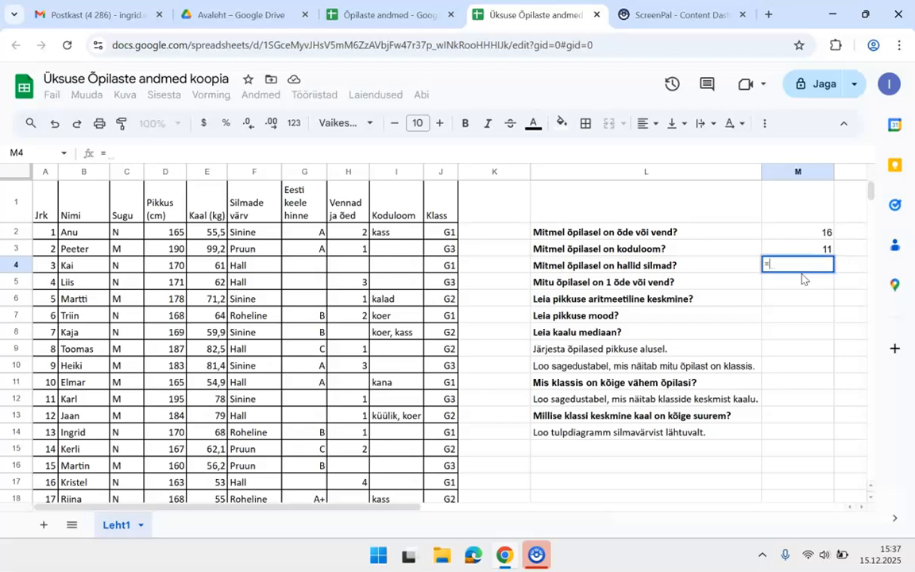
type("countif")
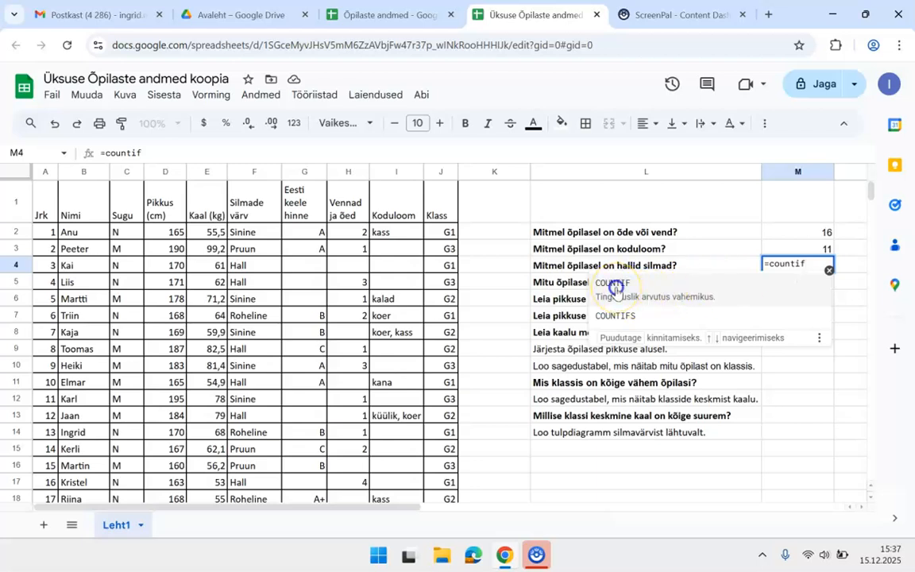
left_click(616, 288)
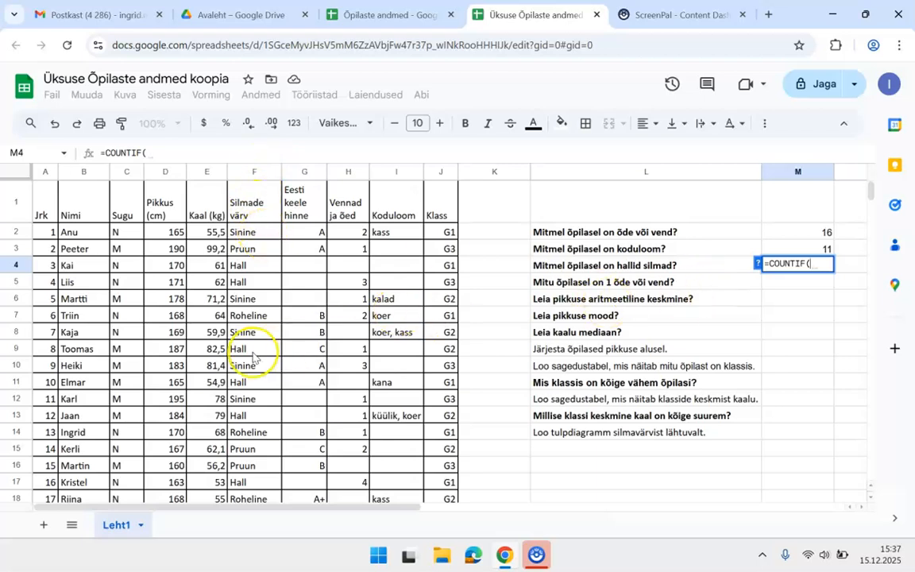
scroll(253, 356, "down", 4)
scroll(254, 357, "down", 1)
scroll(254, 358, "up", 6)
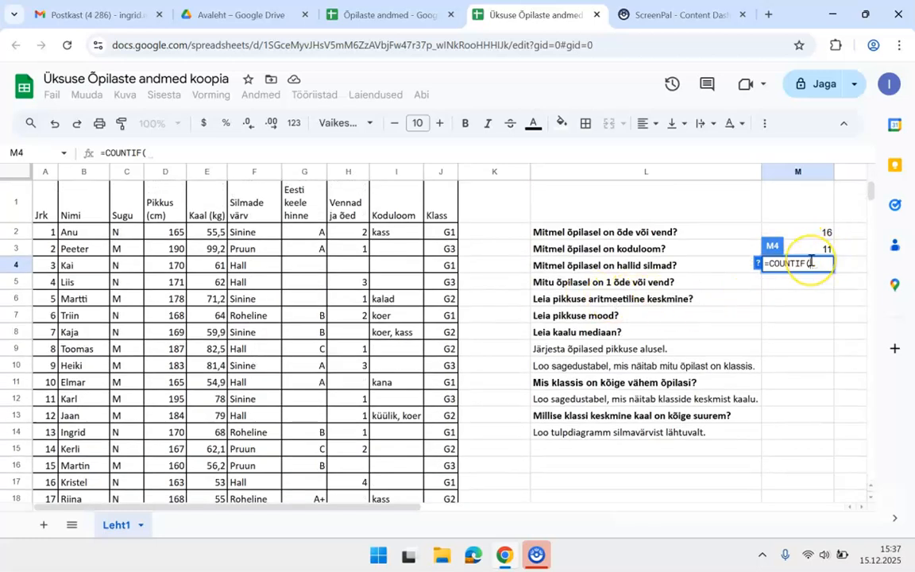
type("F")
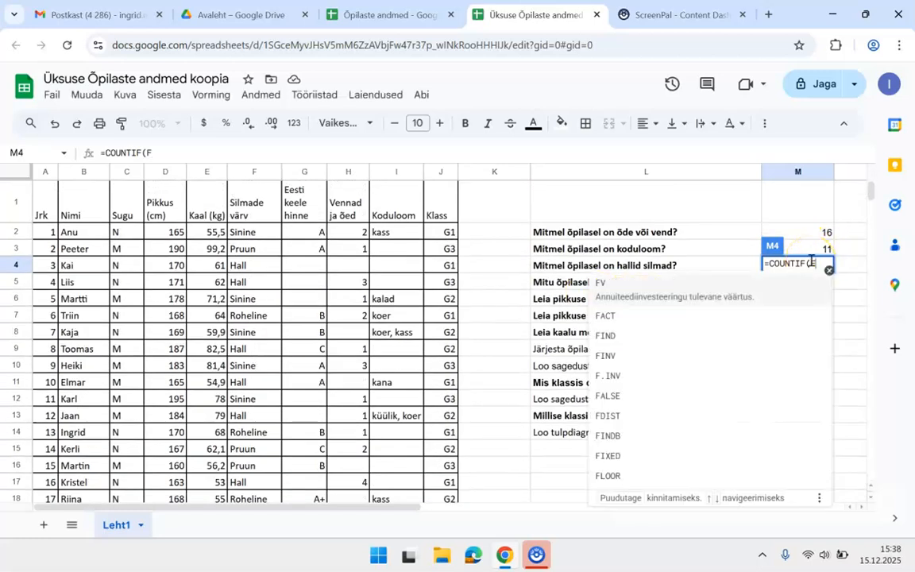
key("BackSpace")
type("F2")
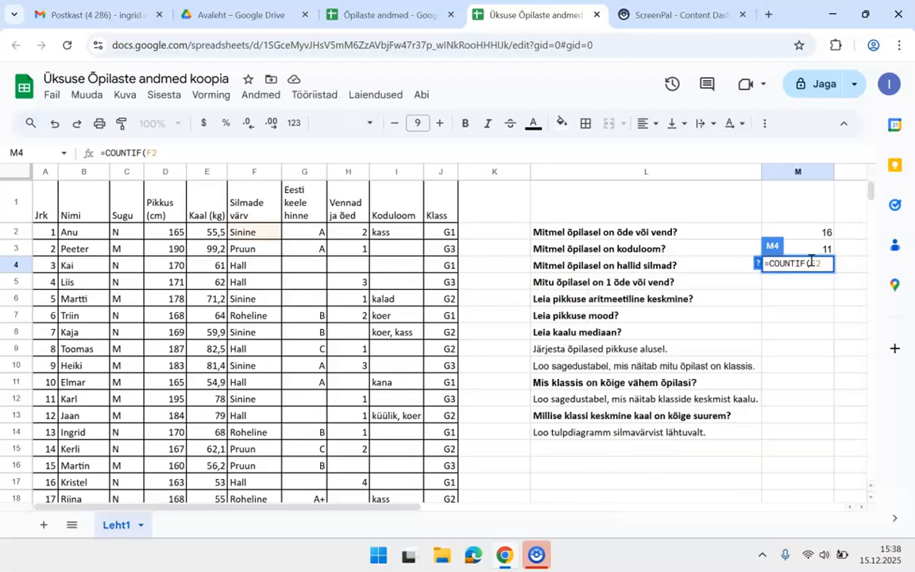
type(":")
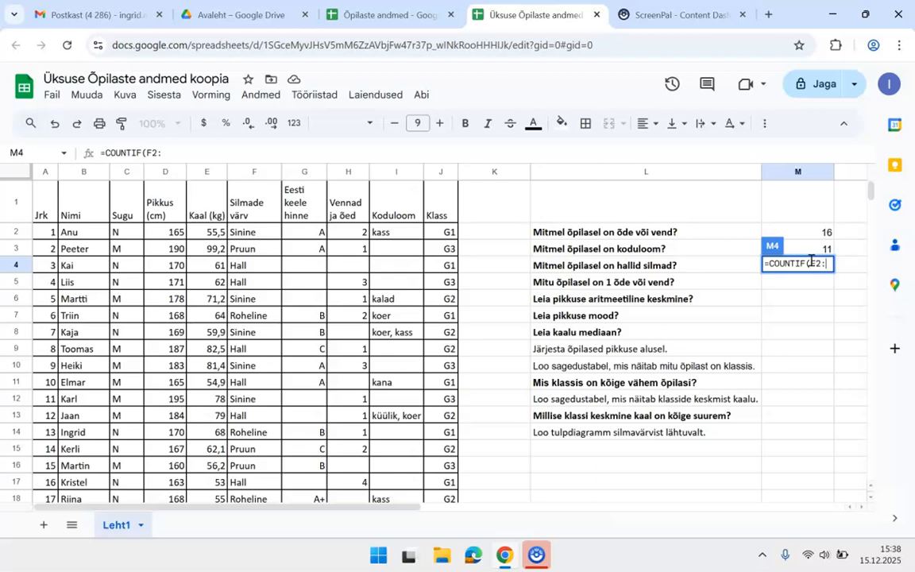
key("BackSpace")
type(":F")
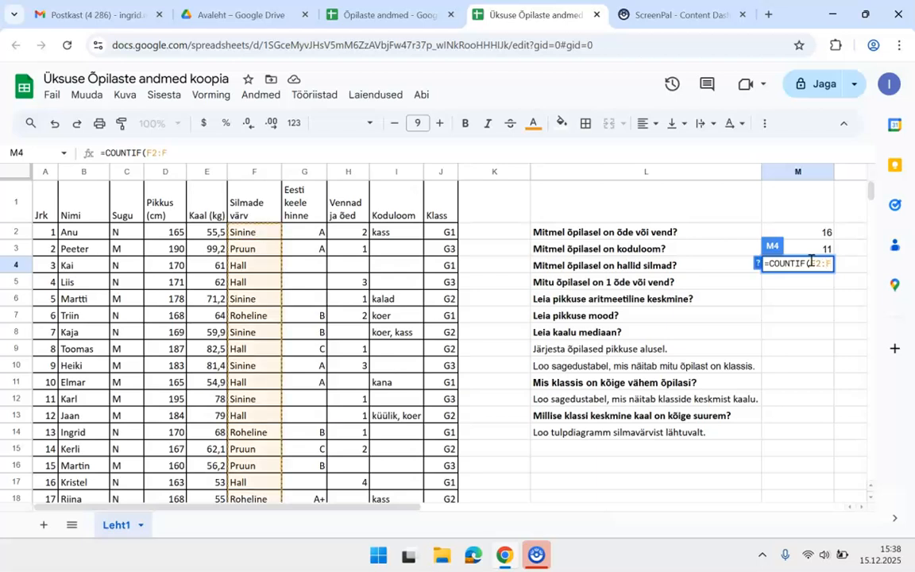
type("24;")
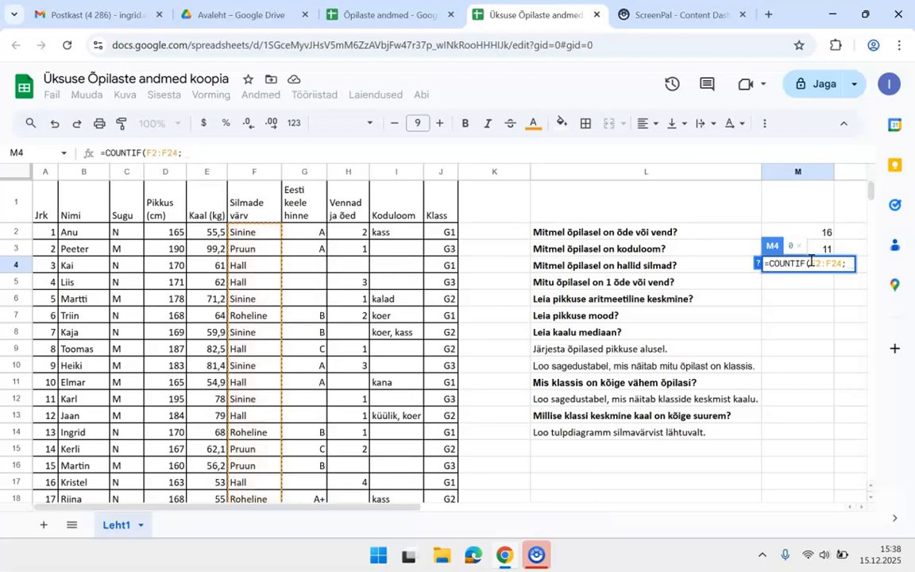
type("\"")
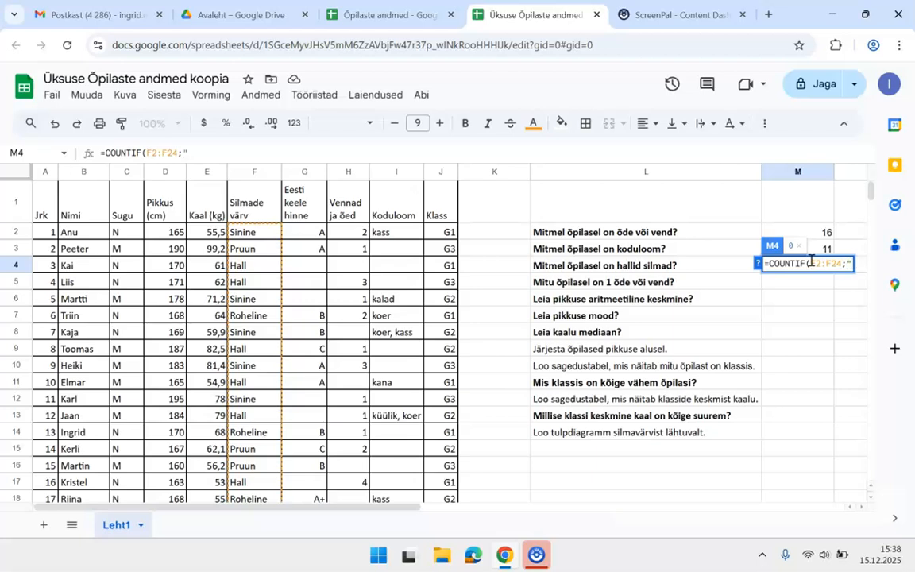
type("Hall")
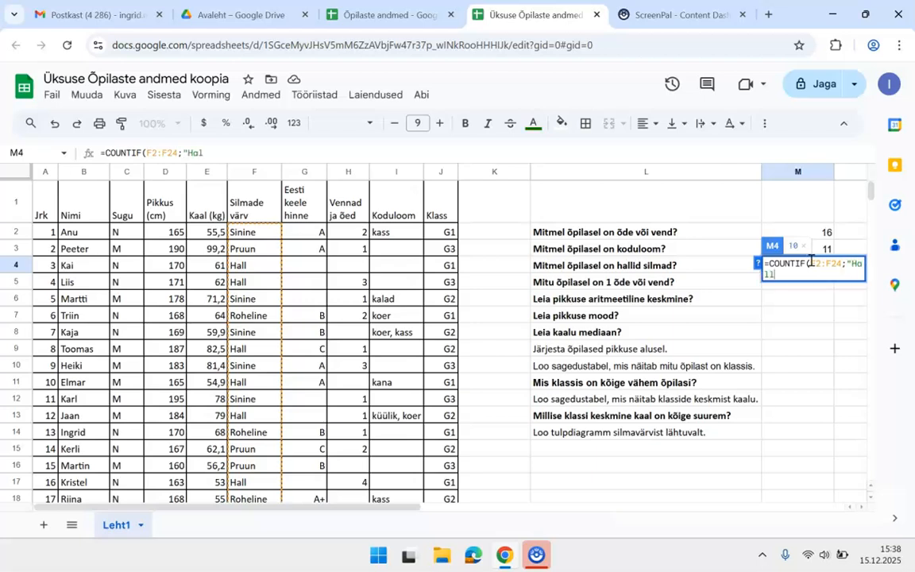
type("\")")
key("Return")
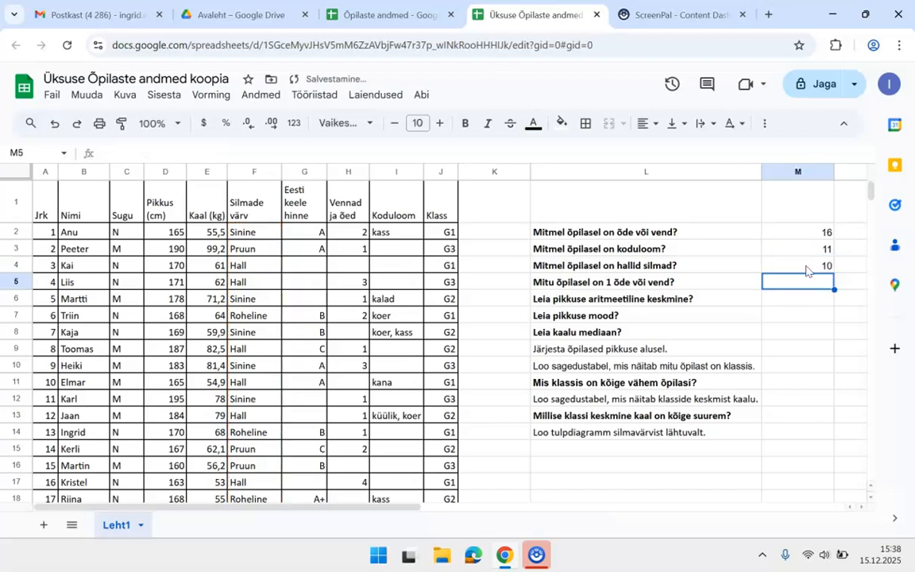
- Change the COUNTIF criterion in M4 to "Pruun" to count the brown-eyed students instead
left_click(807, 269)
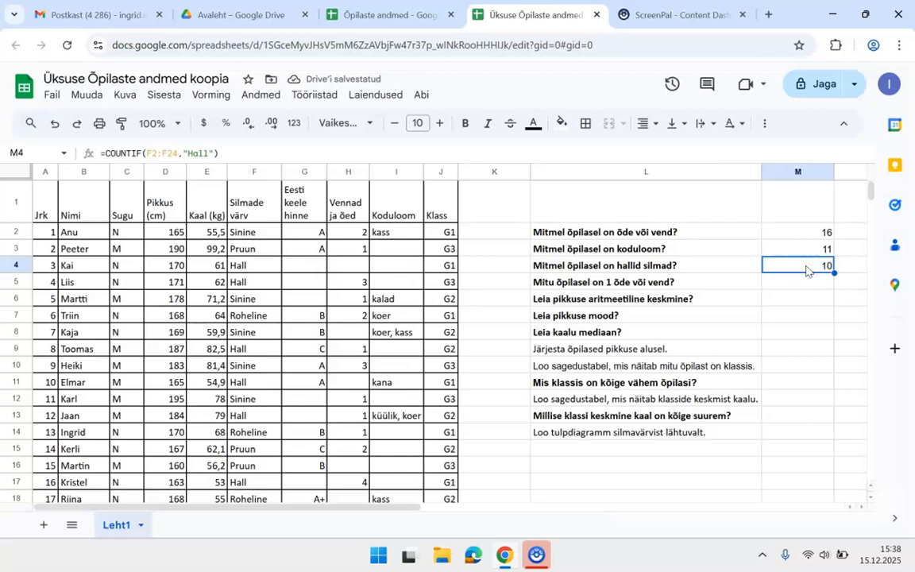
left_click(209, 155)
key("BackSpace")
key("BackSpace")
key("BackSpace")
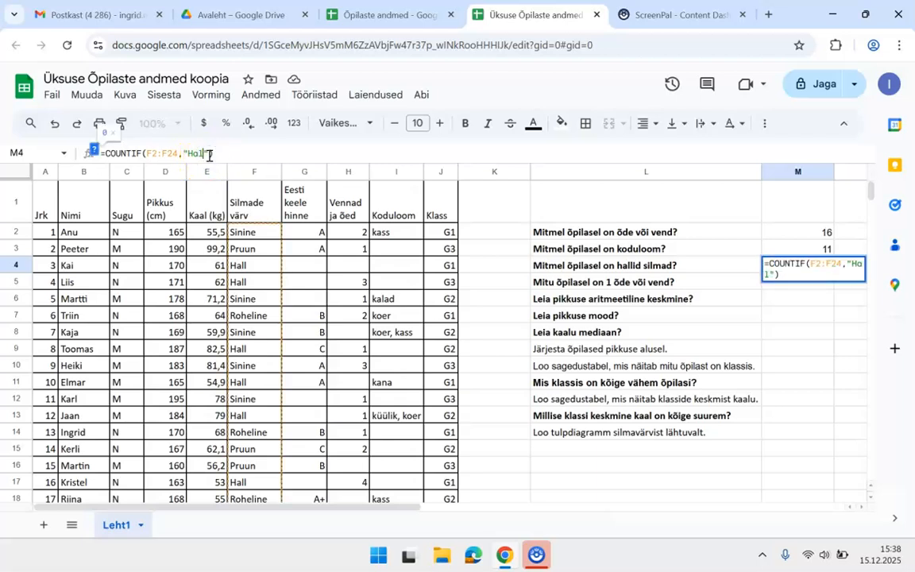
key("BackSpace")
type("Pruun")
key("Return")
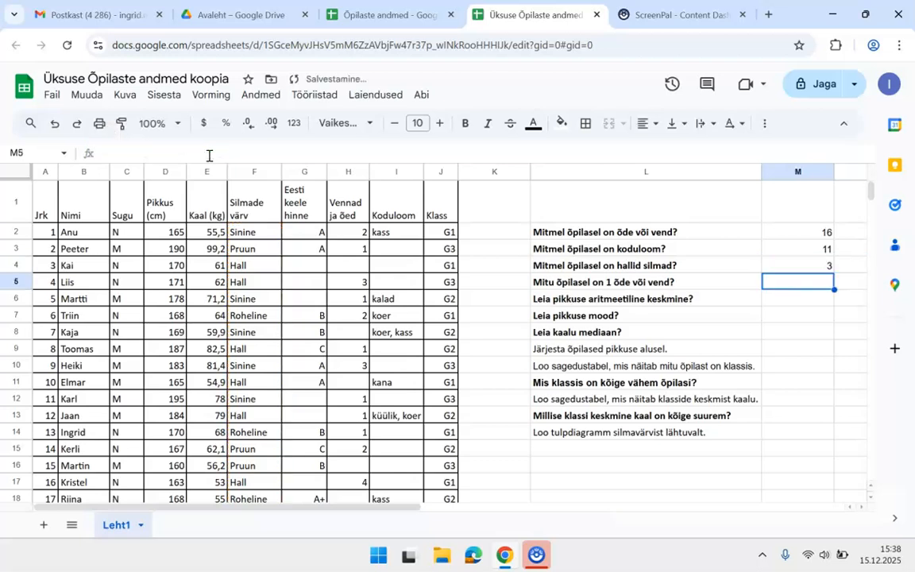
- Set the COUNTIF criterion in M4 back to "Hall"
left_click(788, 266)
left_click(213, 152)
key("BackSpace")
key("BackSpace")
key("BackSpace")
key("BackSpace")
key("BackSpace")
type("Hall")
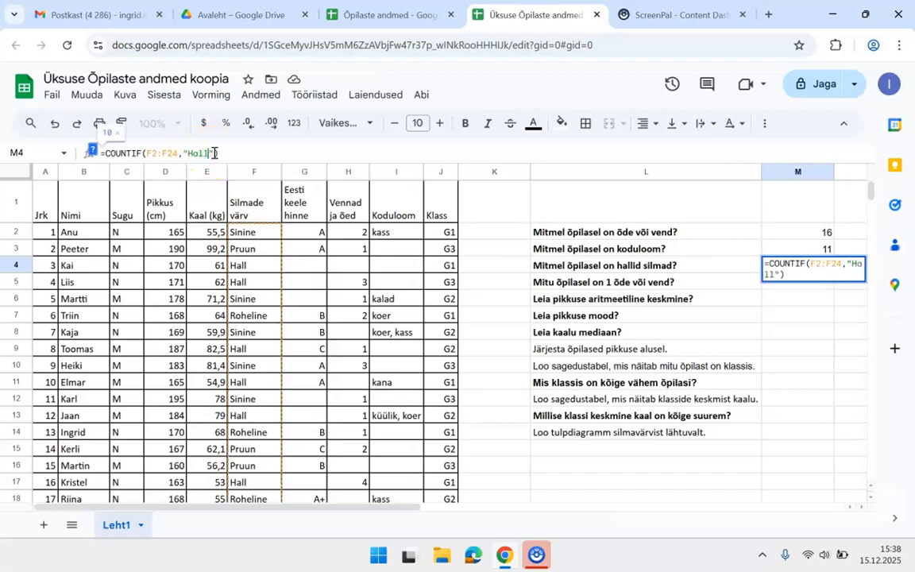
key("Return")
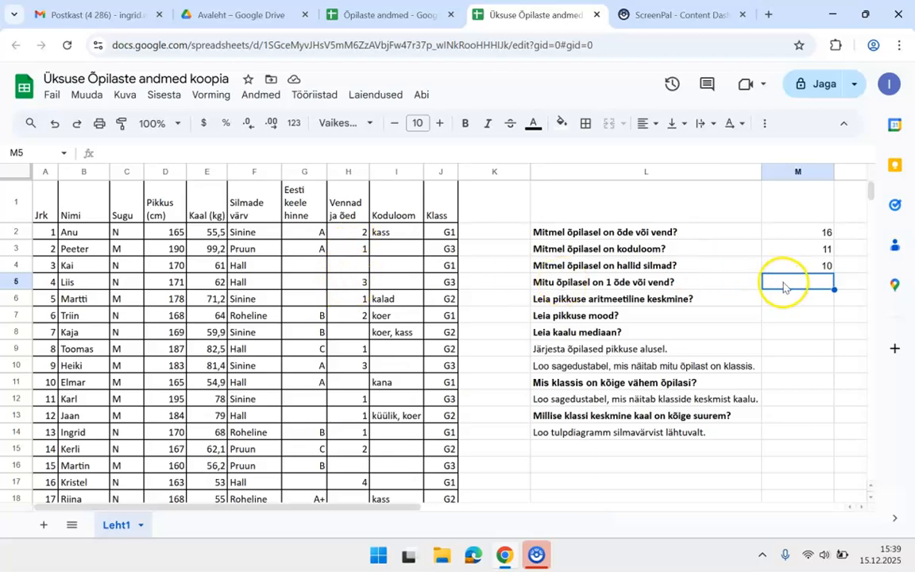
- Count the students with exactly one sibling in M5 using COUNTIF over H2:H24 with the criterion 1
type("=countif")
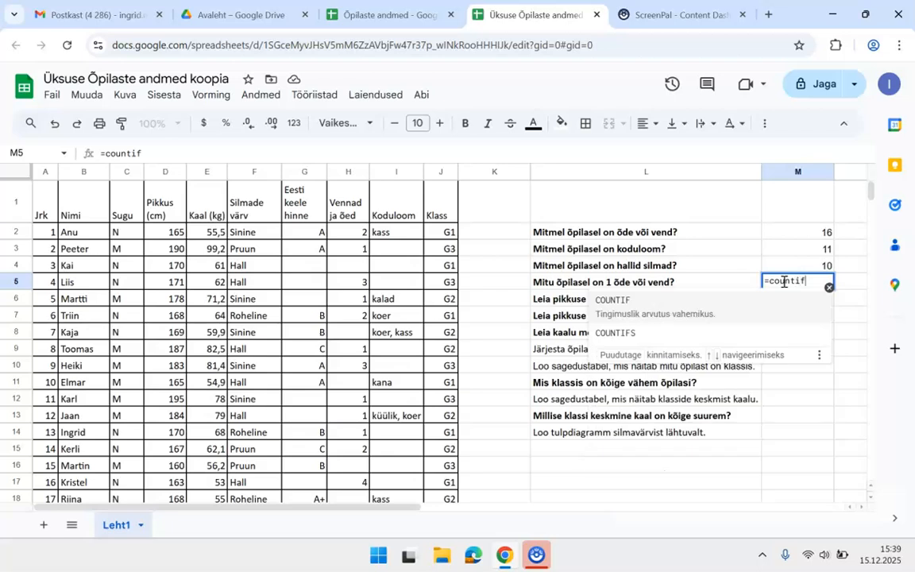
left_click(604, 306)
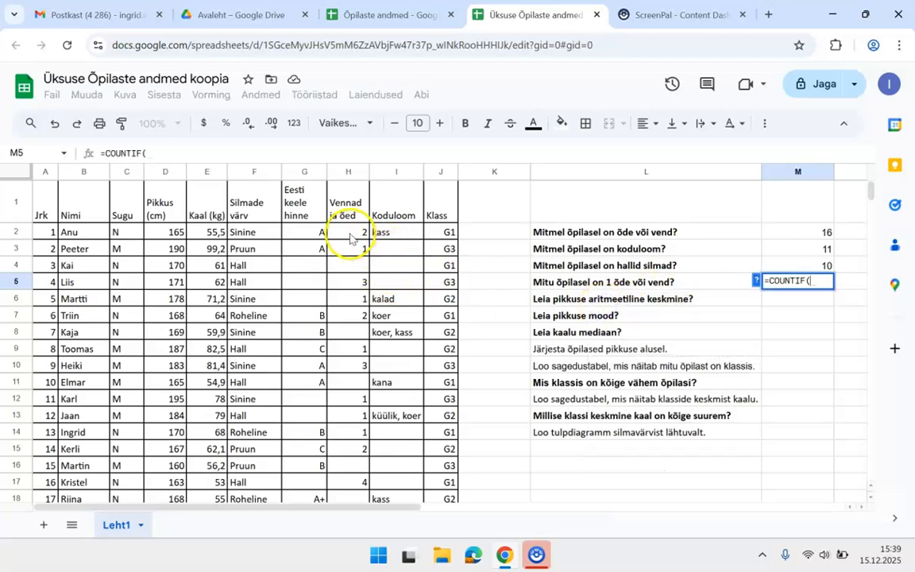
left_click_drag(351, 234, 348, 451)
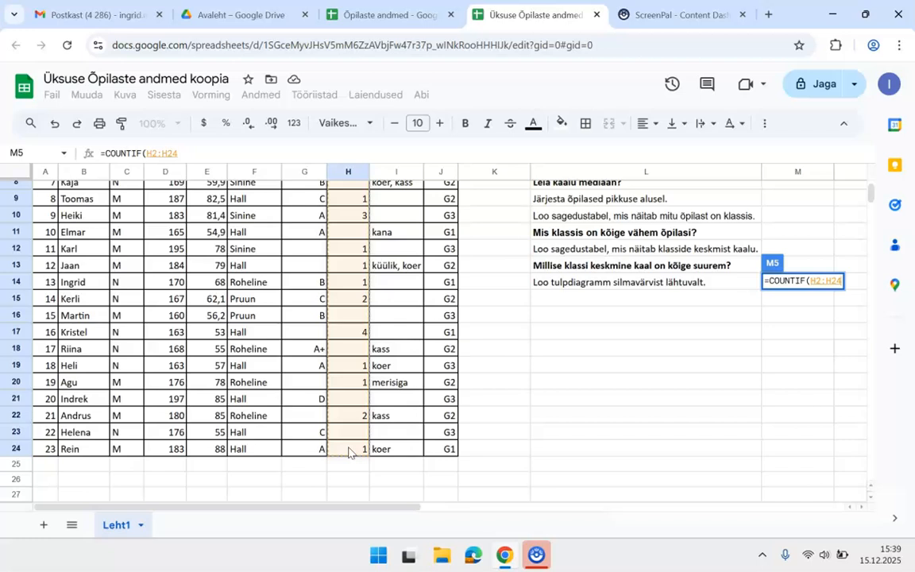
type(";")
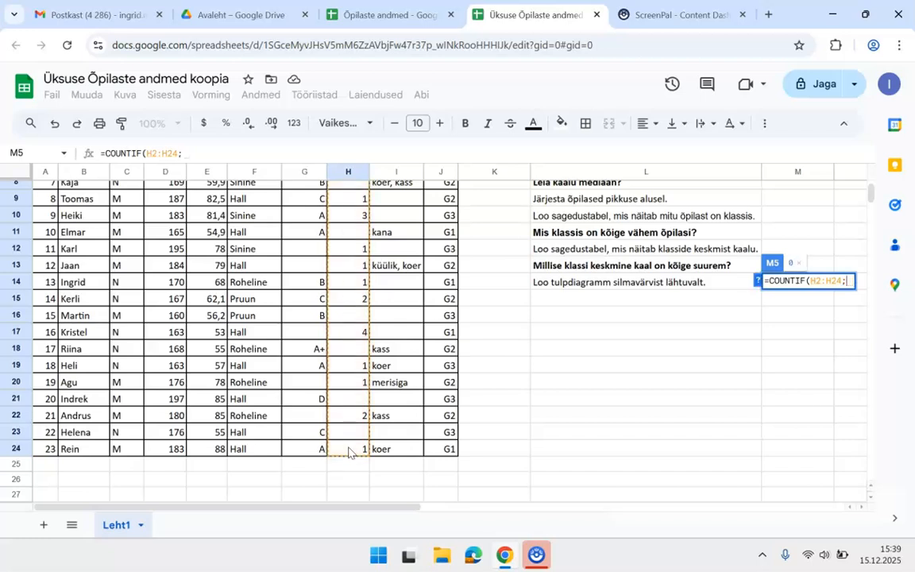
type("1")
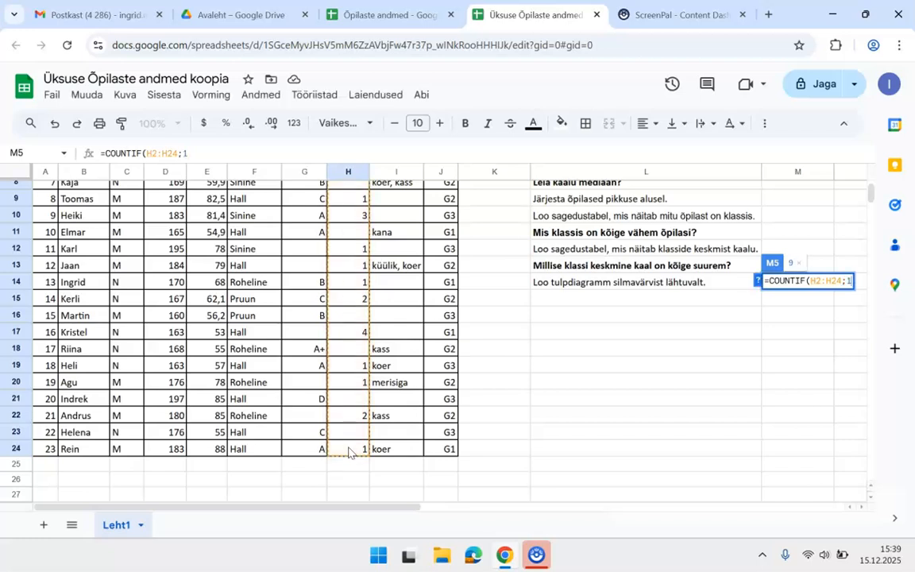
type(")")
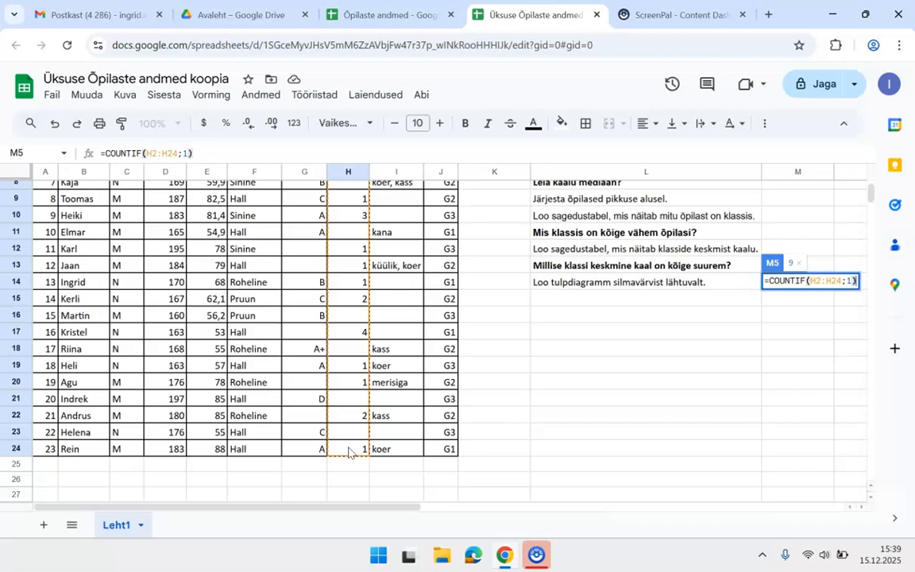
key("Return")
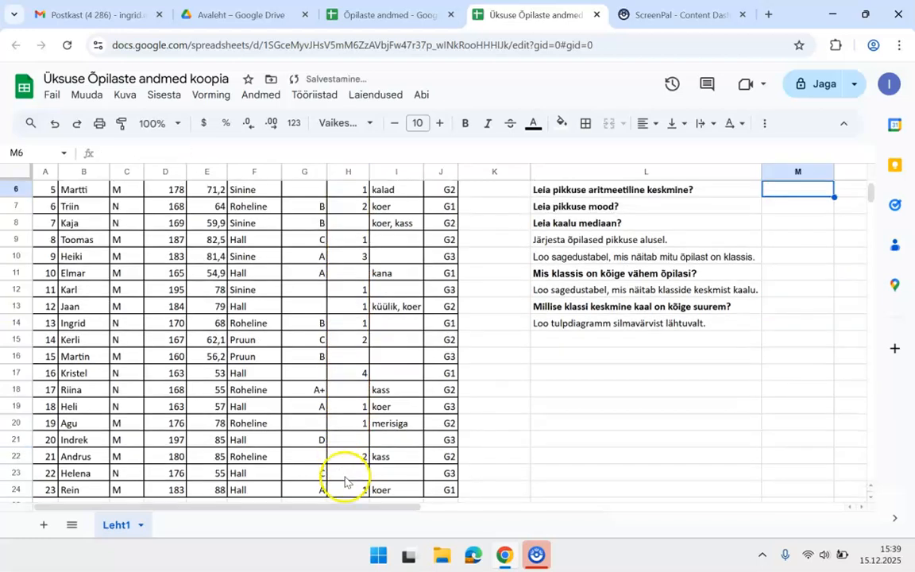
- Review the counting formulas in M2 to M5, the remaining questions in column L and the height data
scroll(604, 378, "up", 2)
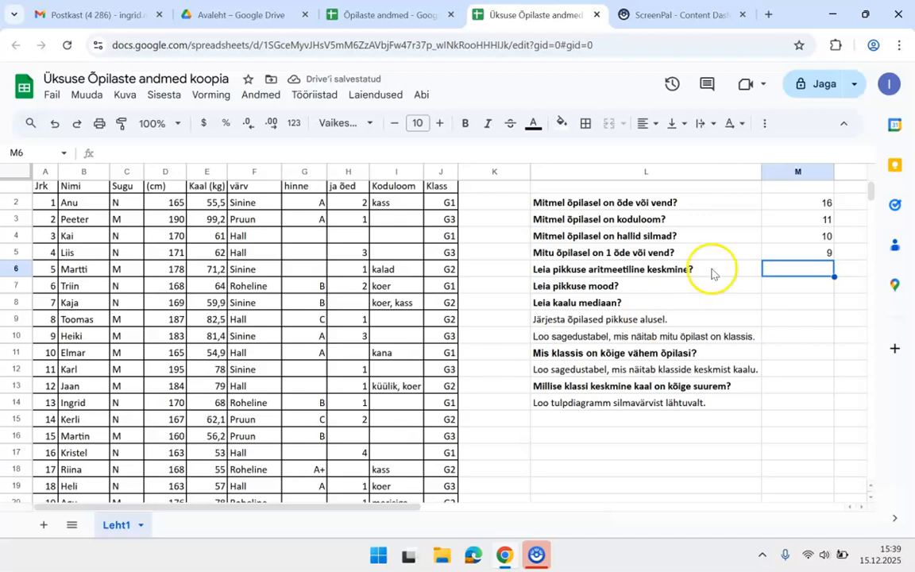
left_click(773, 253)
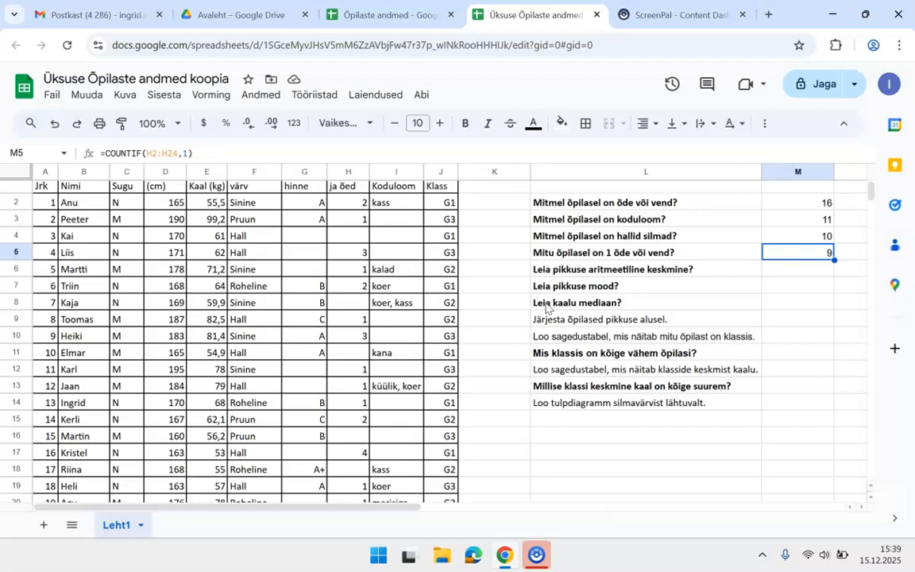
left_click(798, 206)
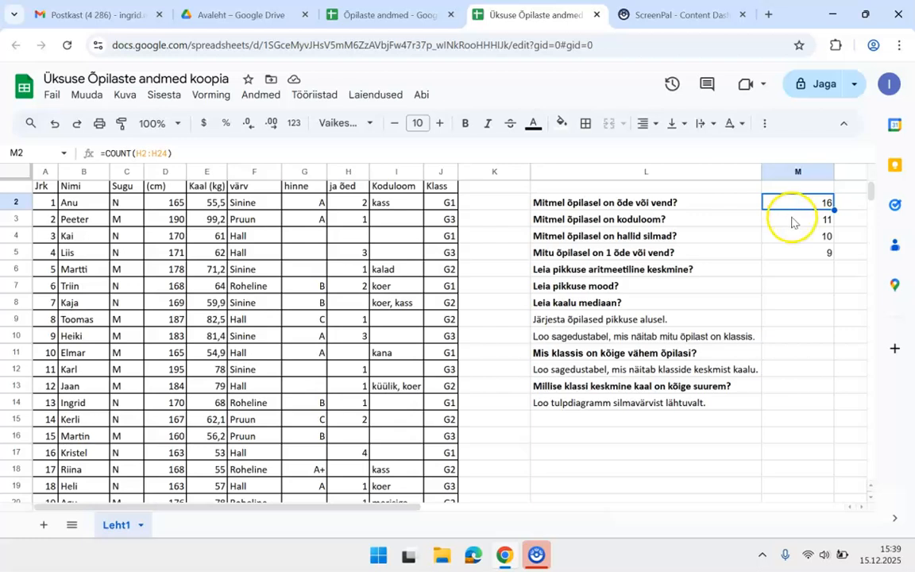
left_click(787, 225)
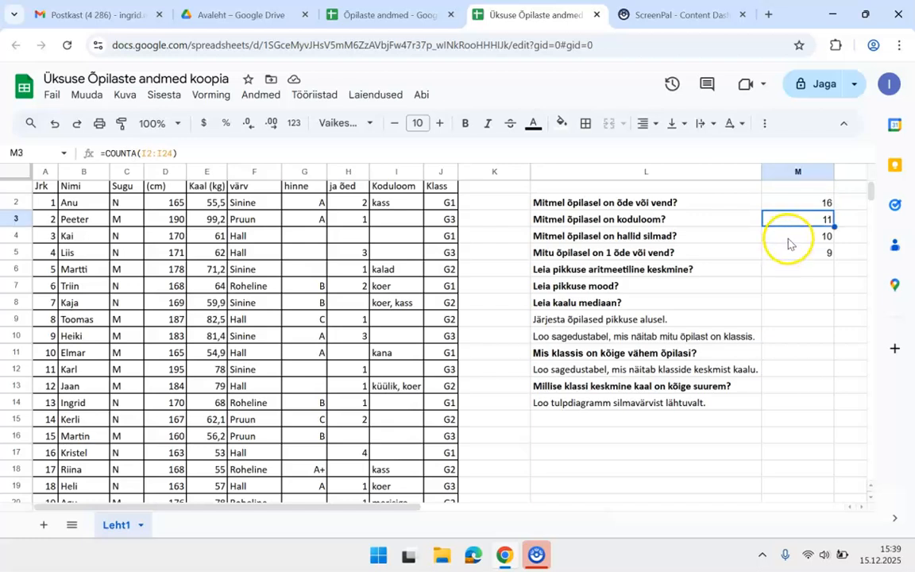
left_click(787, 238)
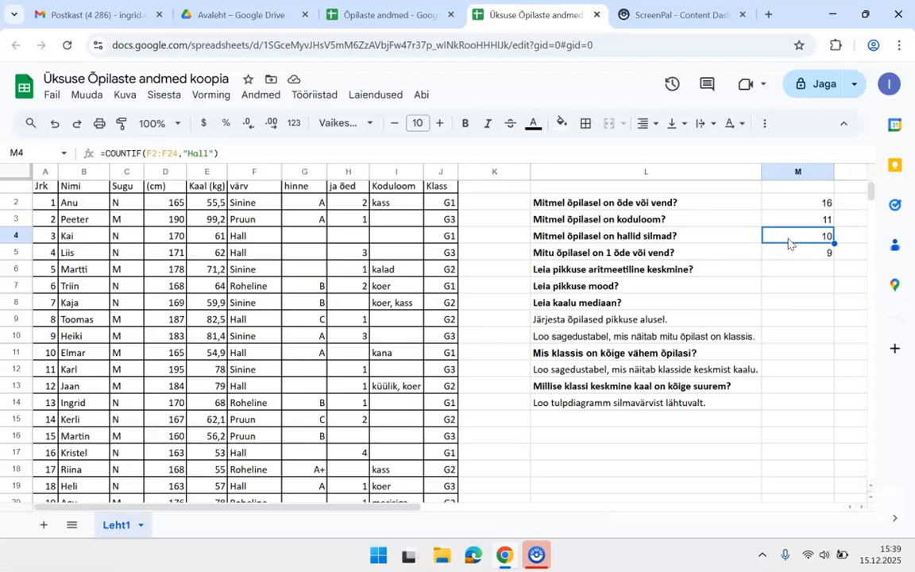
left_click(785, 254)
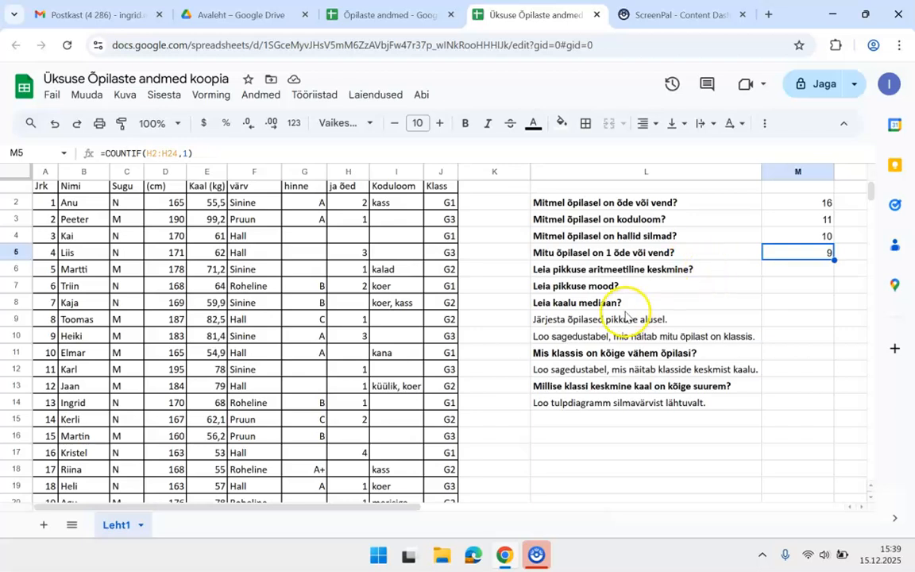
scroll(625, 317, "down", 1)
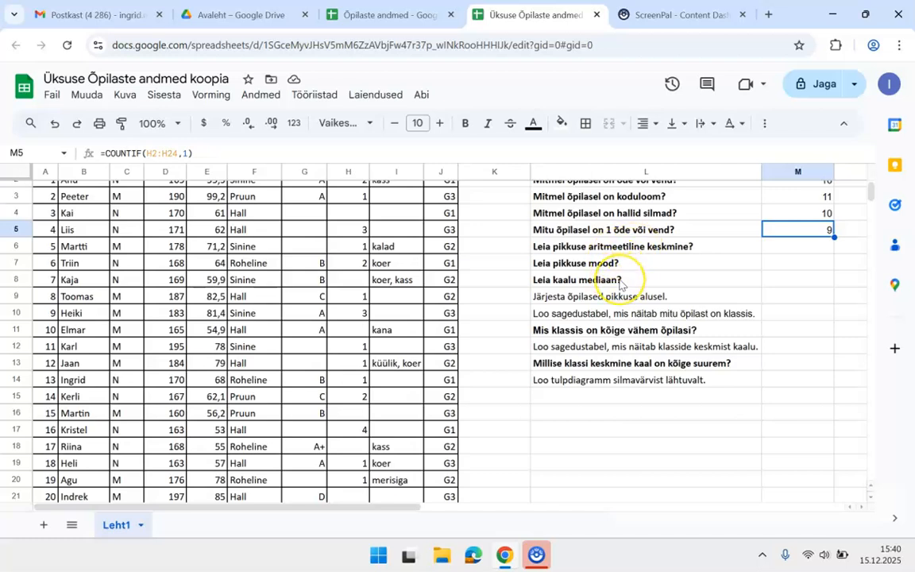
scroll(622, 285, "up", 1)
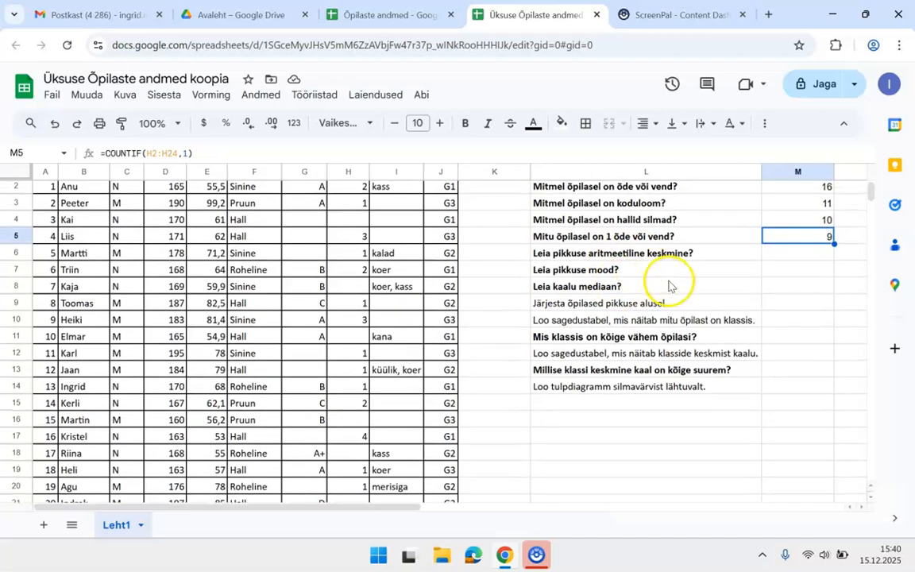
scroll(668, 286, "up", 1)
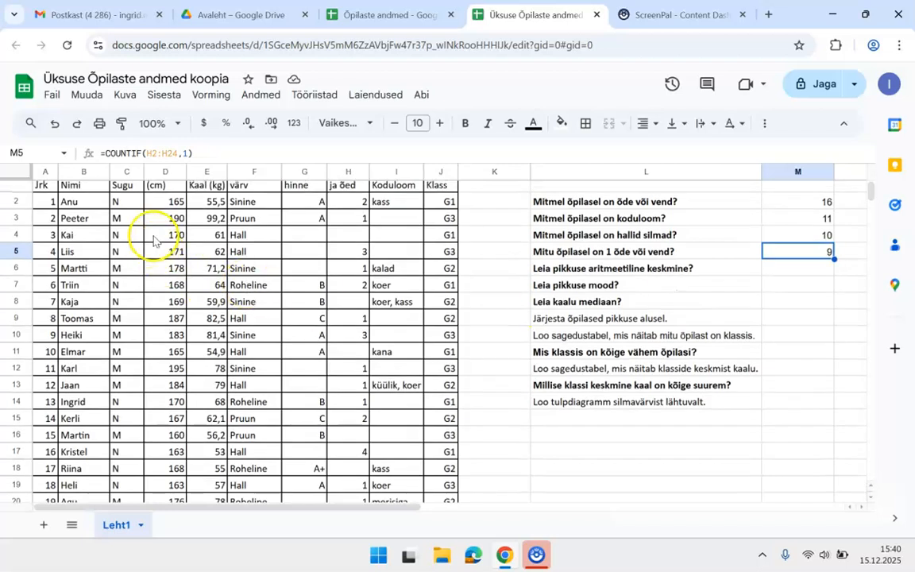
scroll(184, 231, "up", 1)
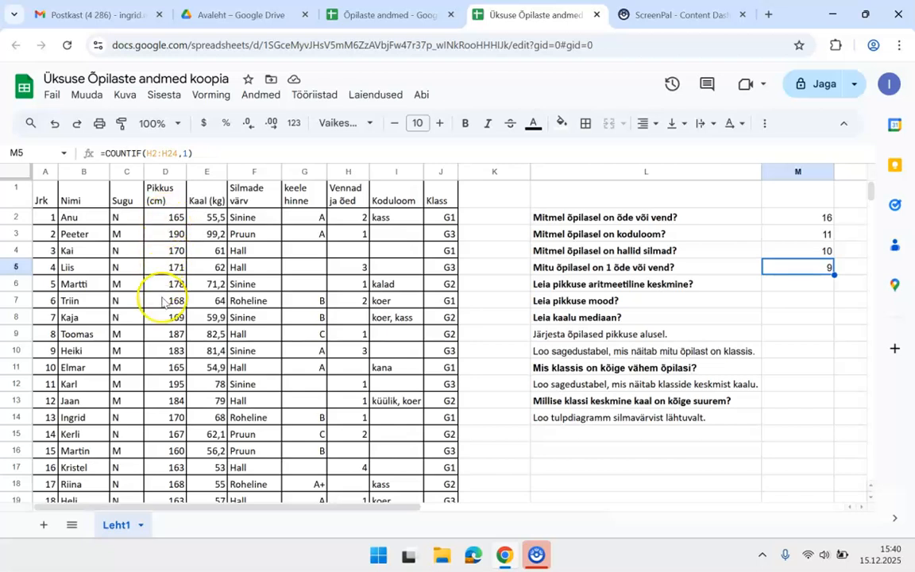
- Calculate the average student height in M6 using AVERAGE over D2:D24
scroll(159, 318, "down", 3)
scroll(162, 301, "up", 3)
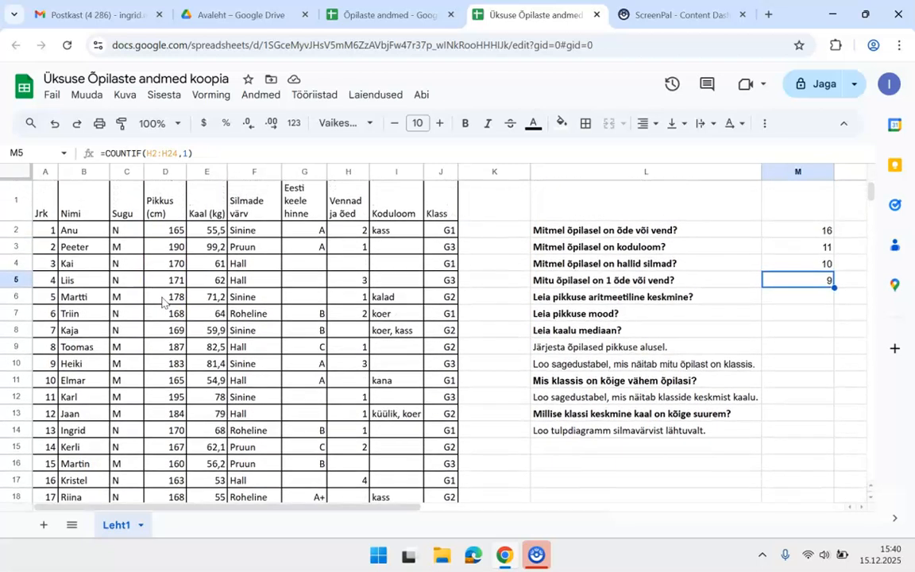
left_click(782, 300)
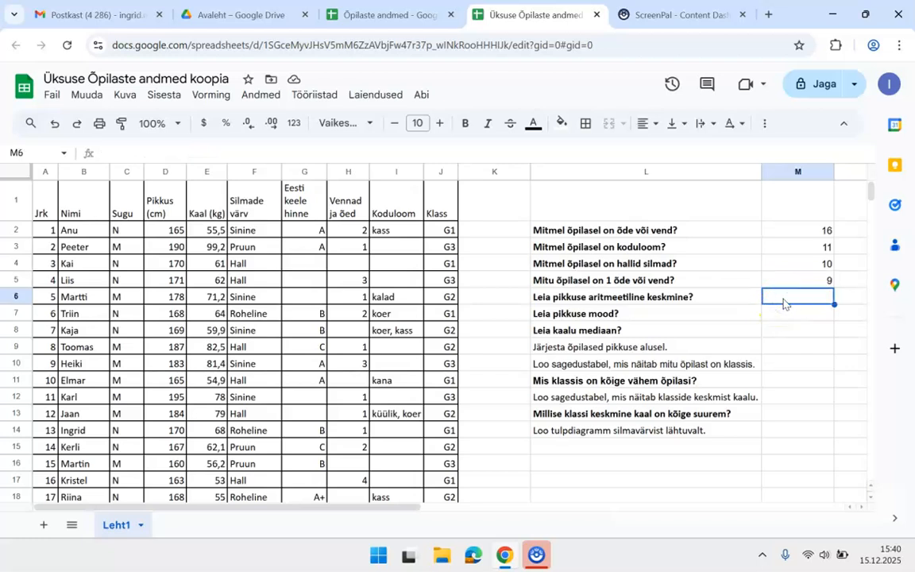
type("=")
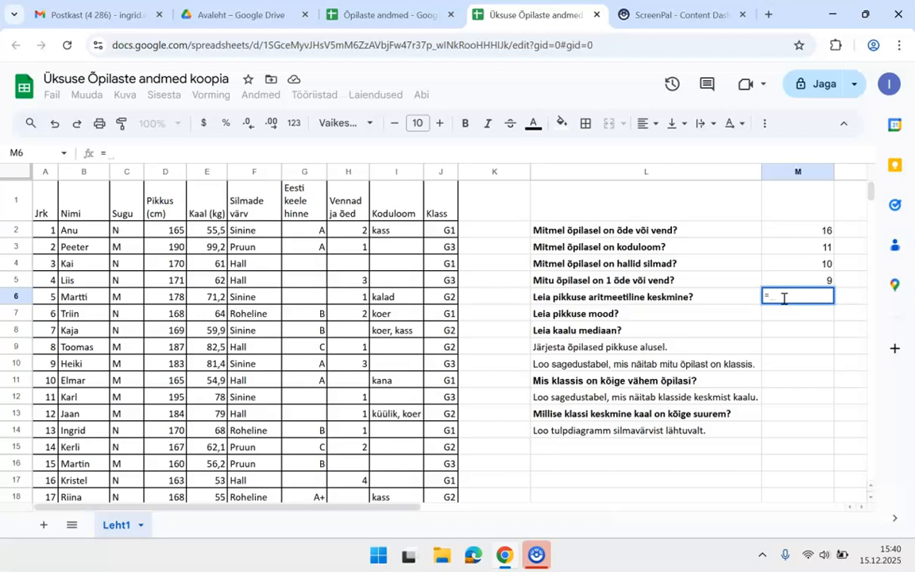
type("aver")
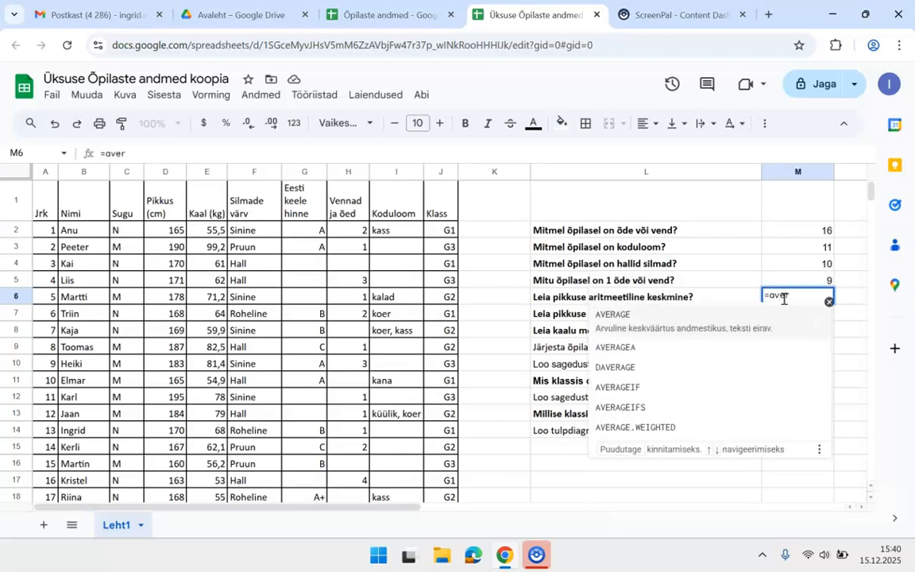
left_click(621, 315)
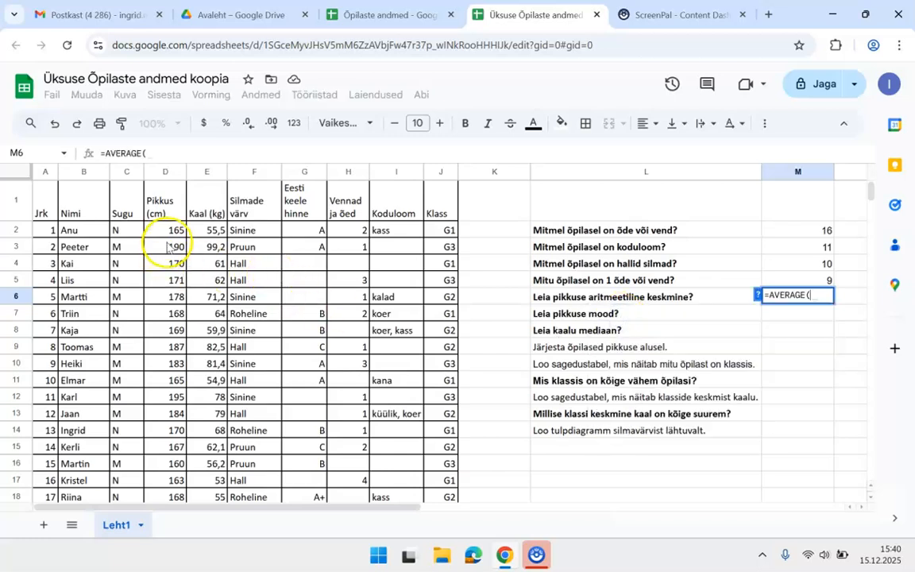
left_click_drag(169, 237, 168, 395)
key("Return")
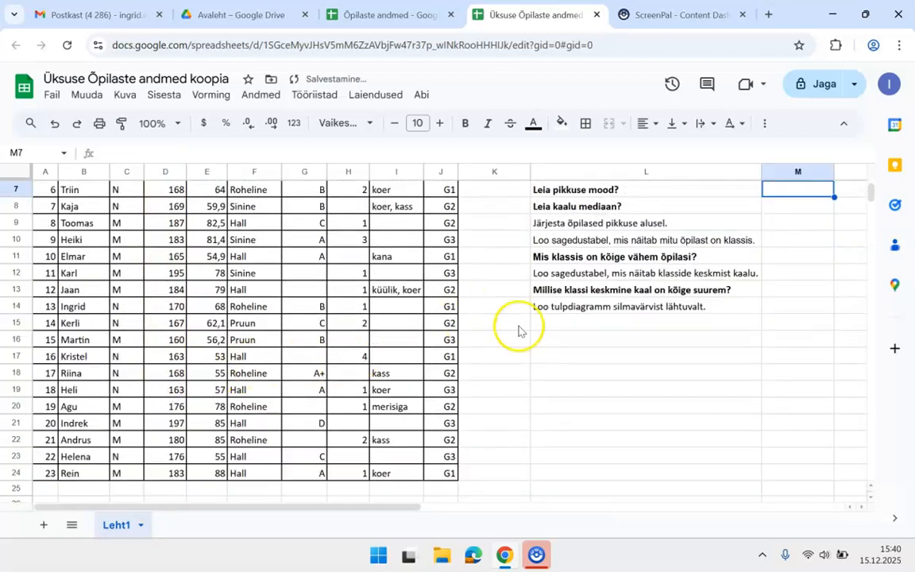
scroll(532, 338, "up", 3)
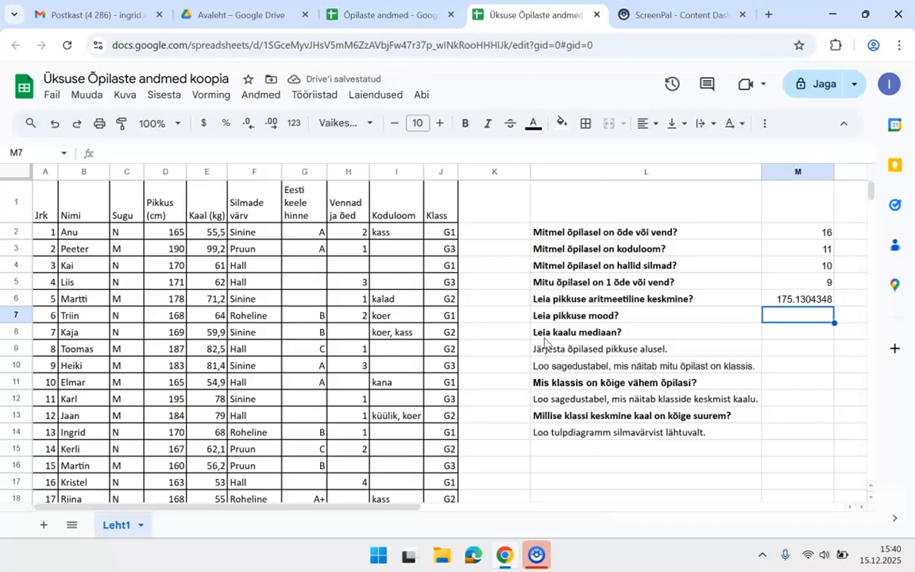
- Reduce the displayed precision of the average height in M6 to two decimal places
left_click(797, 301)
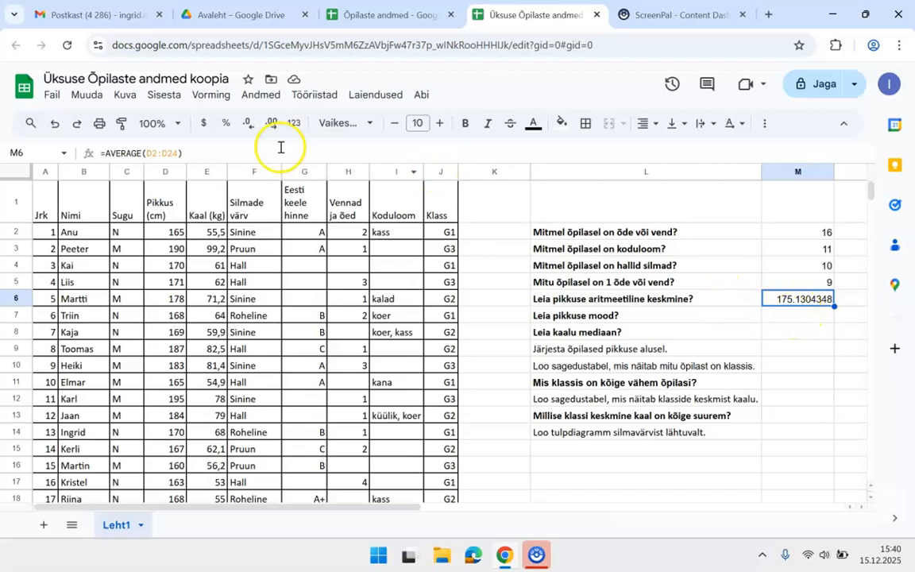
left_click(248, 124)
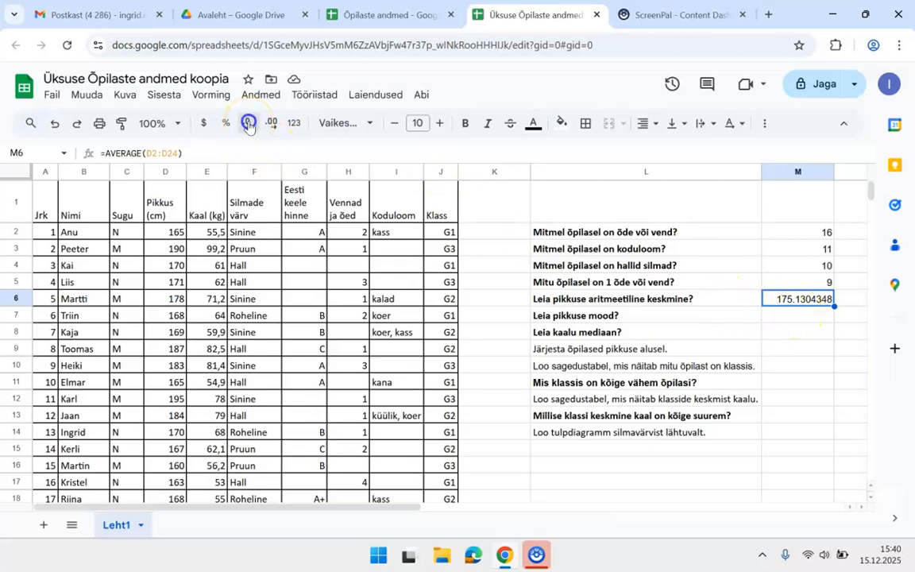
left_click(249, 124)
left_click(249, 124)
left_click(248, 124)
left_click(248, 124)
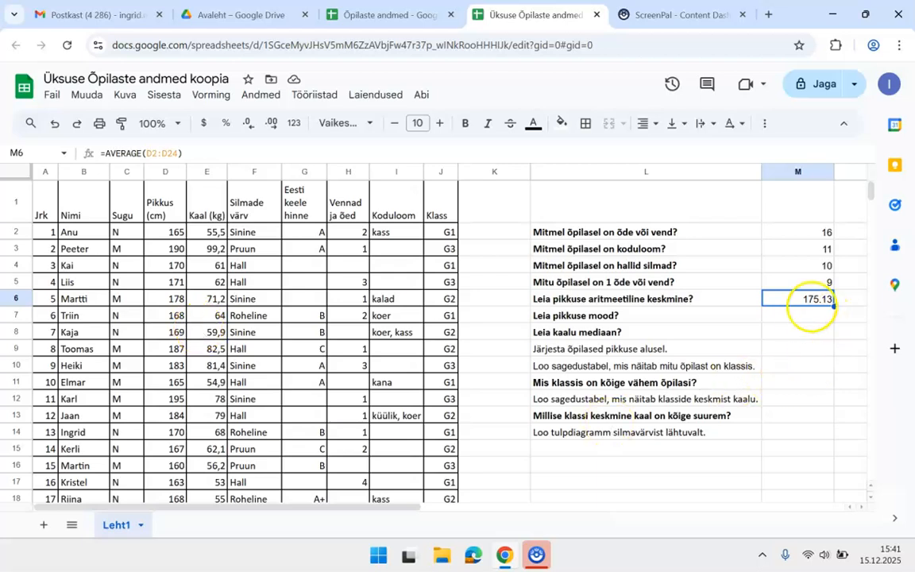
- Find the most frequent student height in M7 using MODE over D2:D24
left_click(802, 319)
type("=mode")
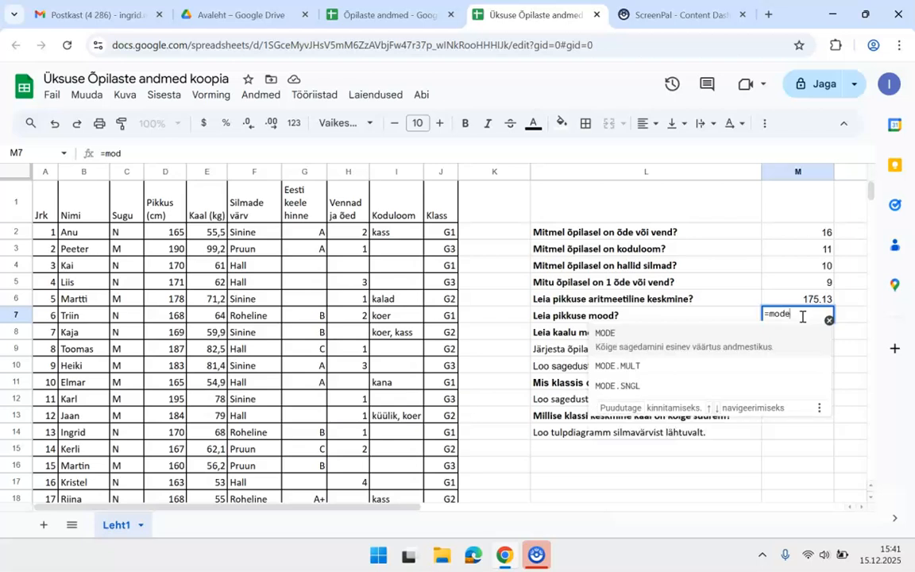
left_click(605, 336)
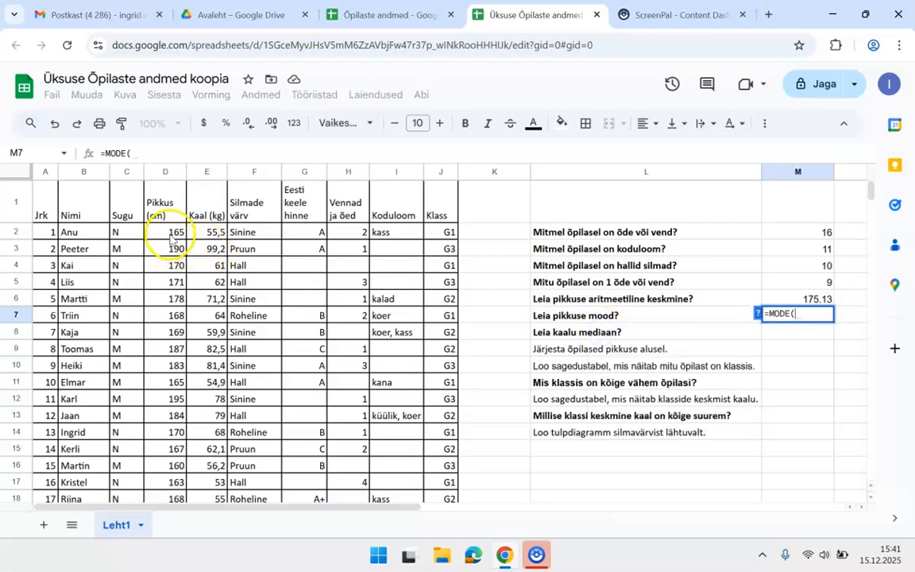
left_click_drag(174, 235, 169, 431)
key("Return")
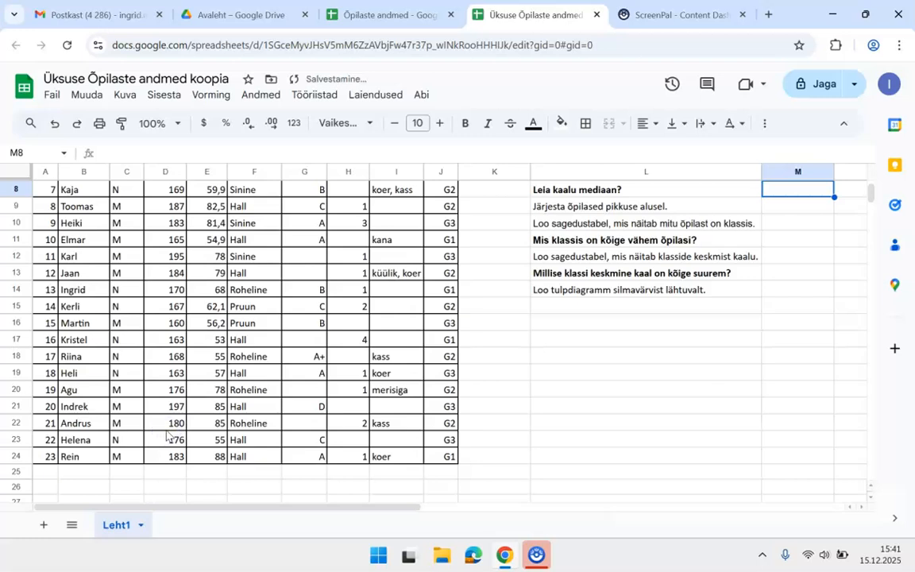
scroll(608, 326, "up", 2)
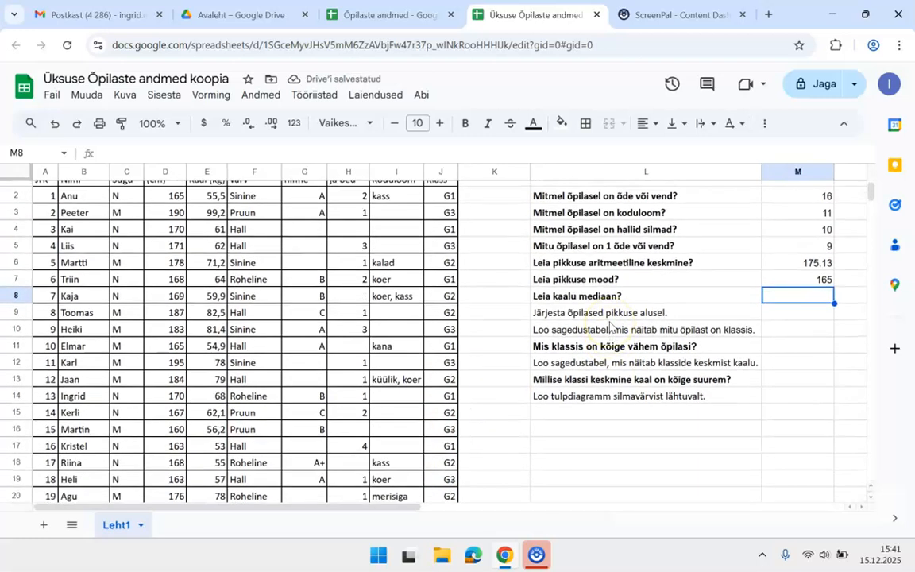
left_click(796, 281)
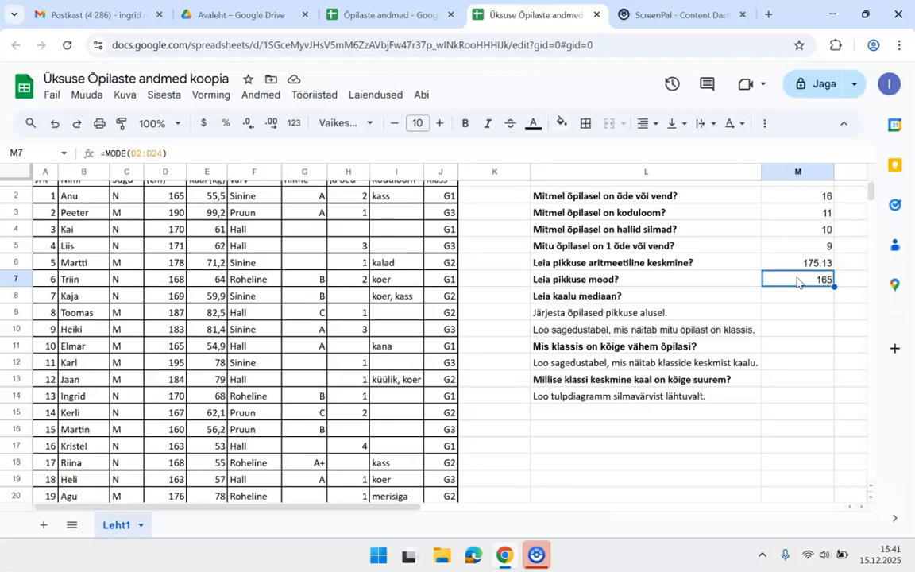
- Calculate the median student weight in M8 using MEDIAN over E2:E24
left_click(796, 298)
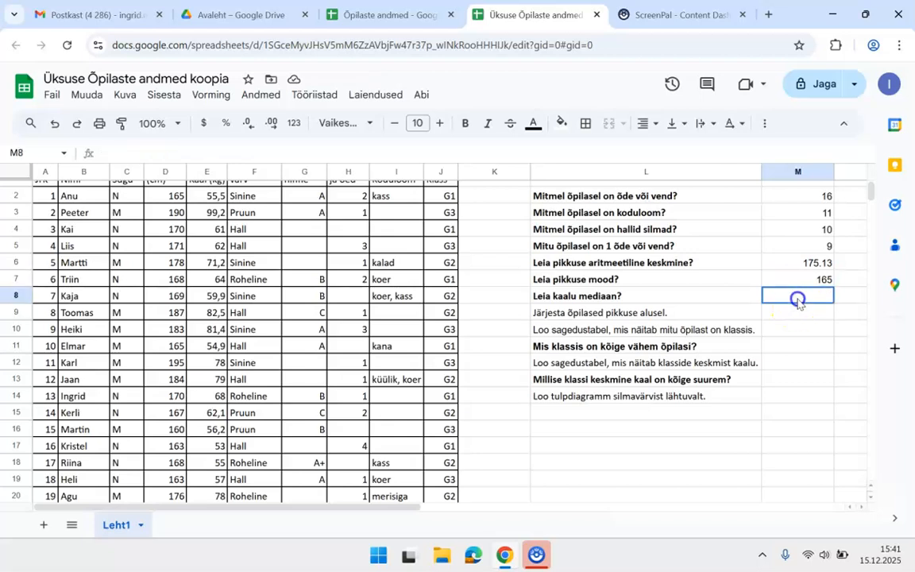
type("=")
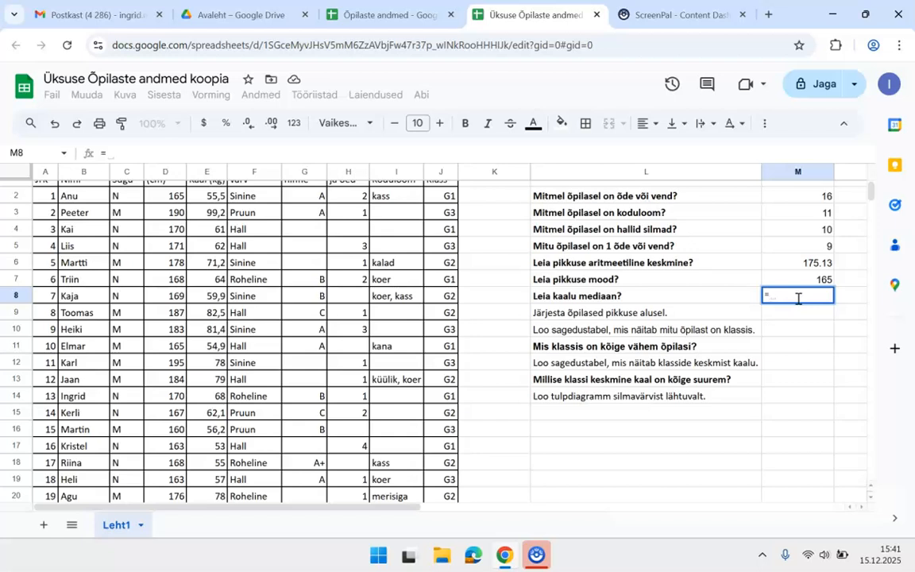
type("median")
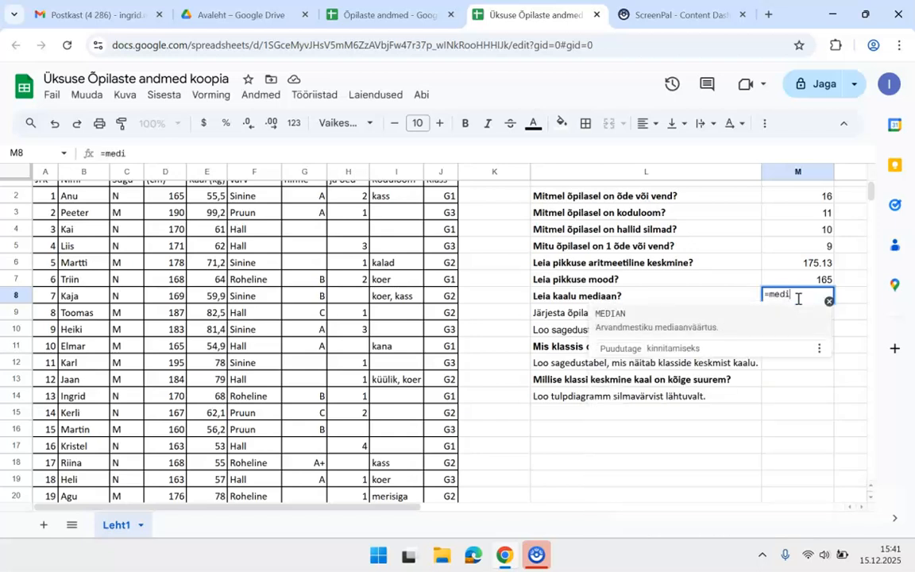
left_click(603, 312)
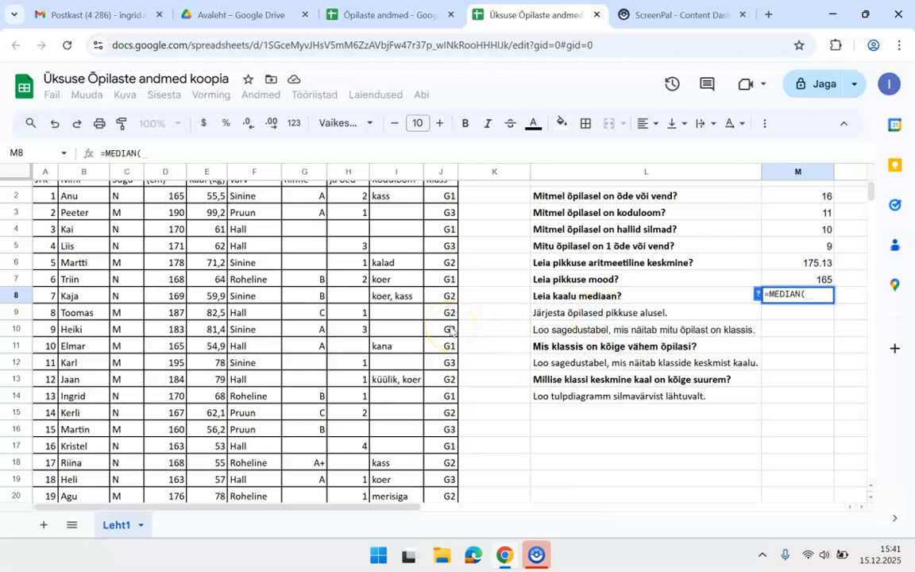
scroll(450, 329, "up", 2)
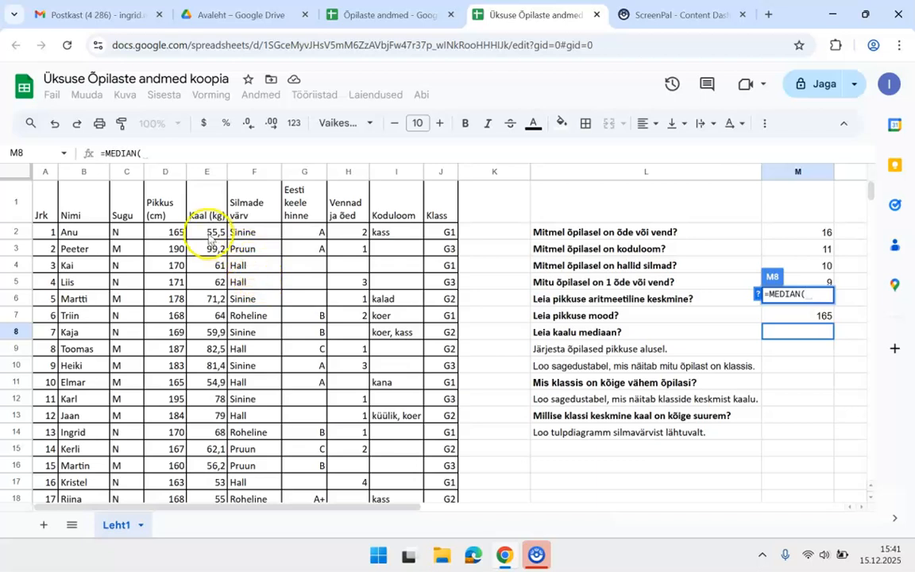
left_click_drag(208, 237, 216, 462)
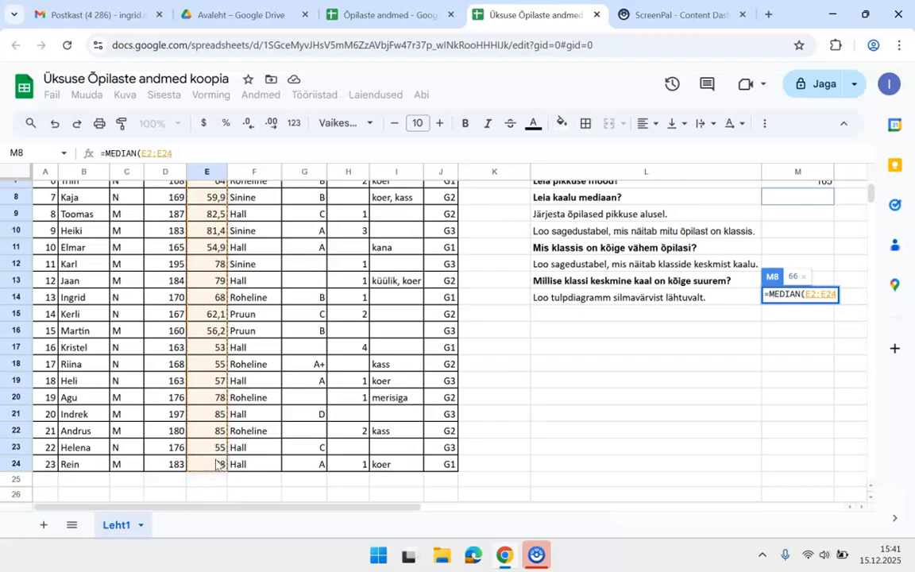
key("Return")
scroll(707, 366, "up", 3)
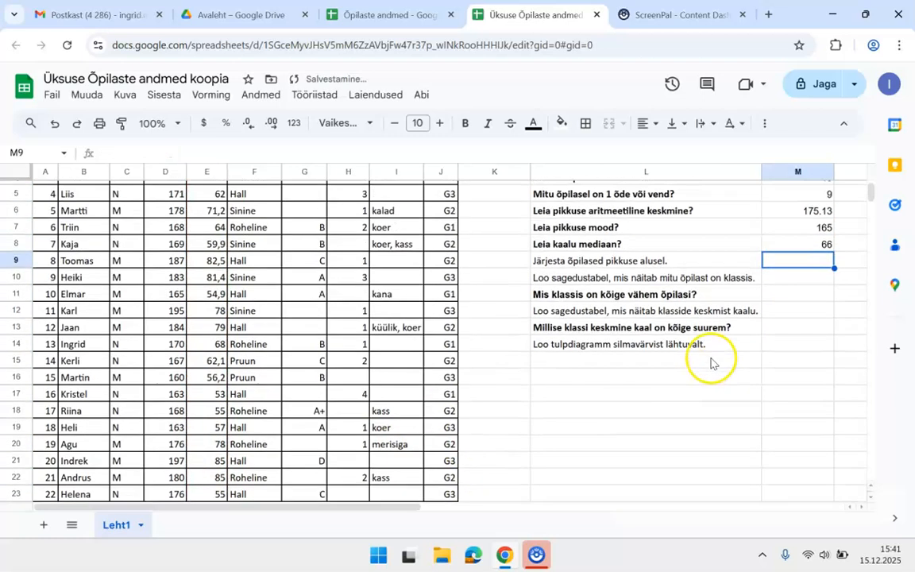
left_click(799, 273)
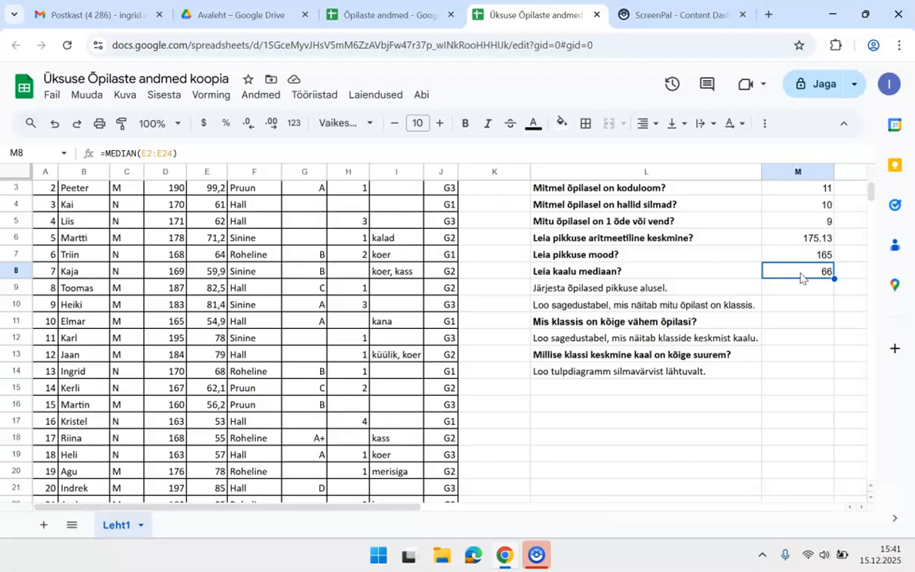
scroll(801, 277, "up", 2)
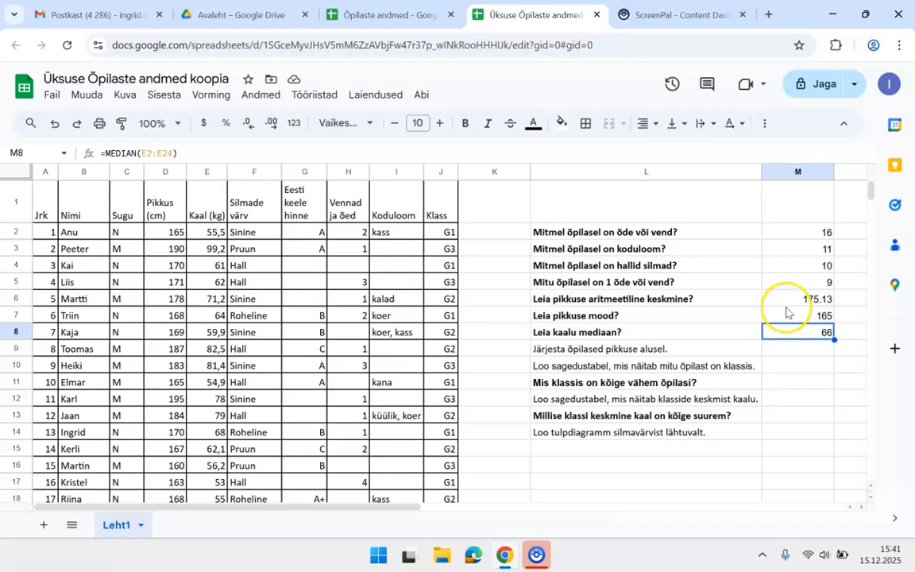
scroll(786, 312, "down", 1)
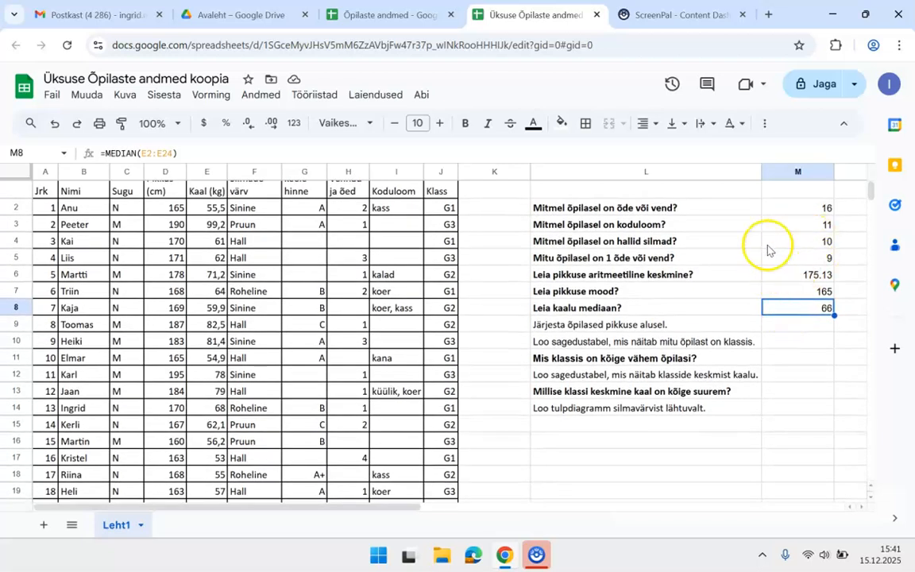
scroll(777, 297, "down", 5)
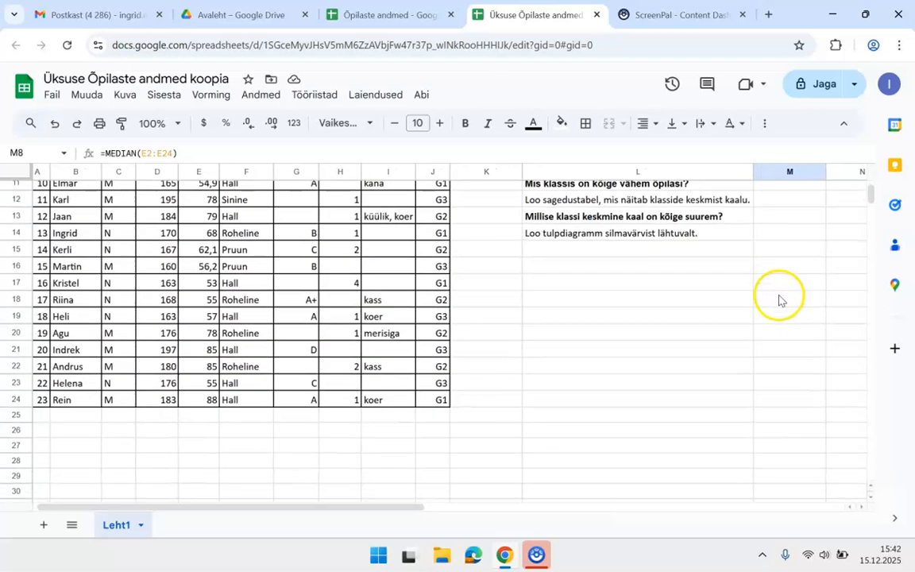
left_click(247, 417)
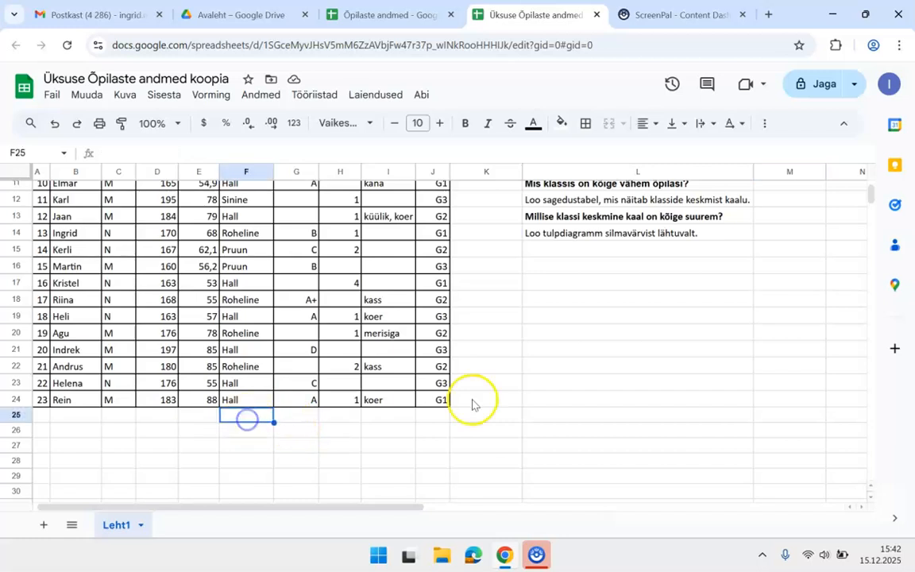
scroll(731, 373, "up", 5)
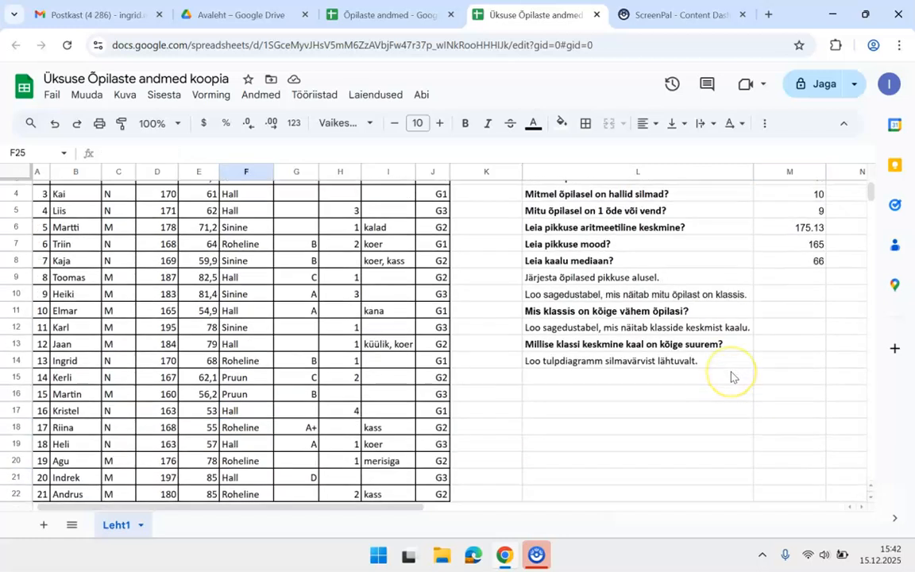